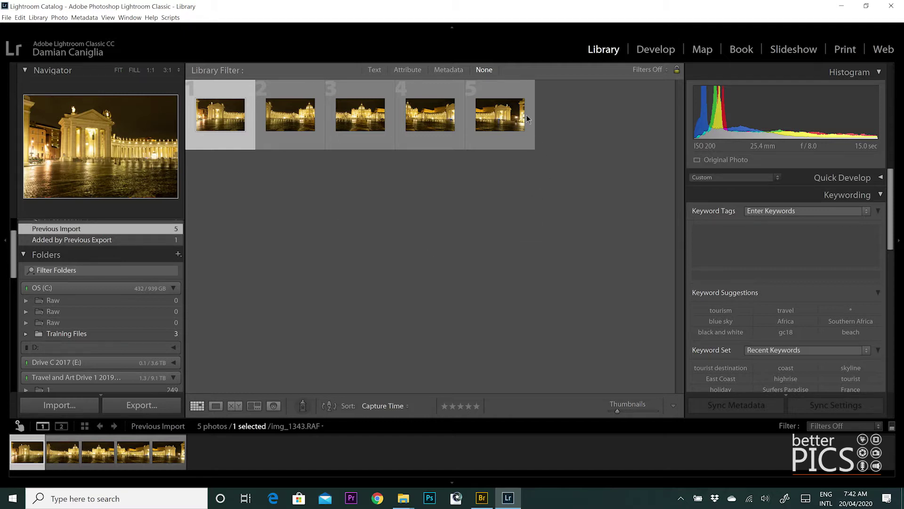
Select all five St Peter's Square night shots in the Library grid with Ctrl+A.
key("ctrl+a")
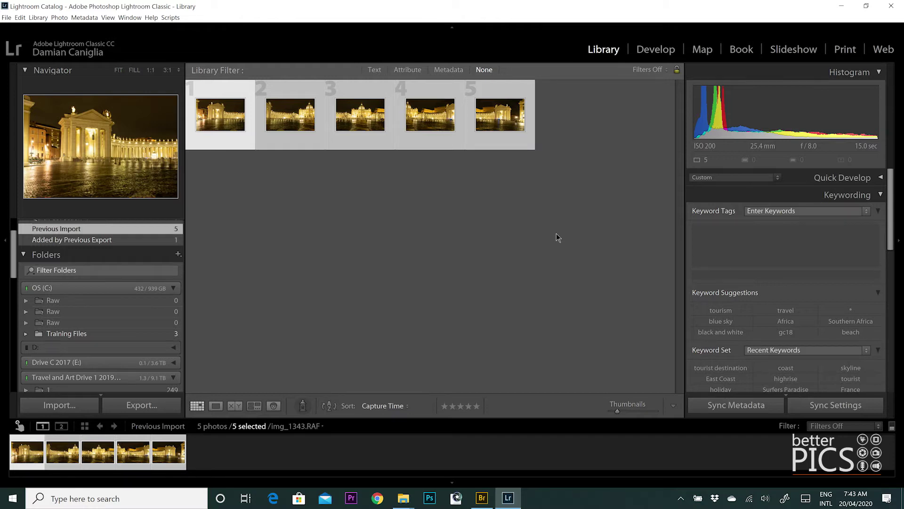
Switch to Develop and start Photo Merge > Panorama for the five selected shots.
left_click(649, 53)
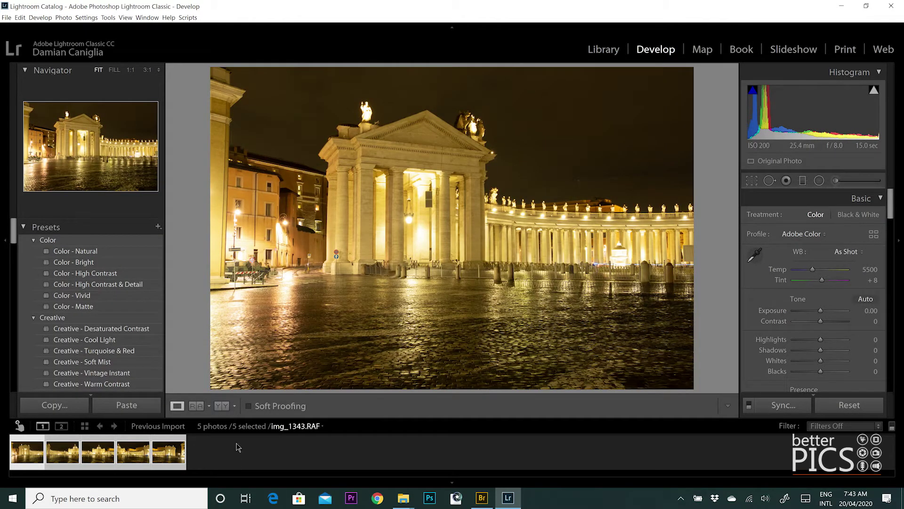
left_click(66, 18)
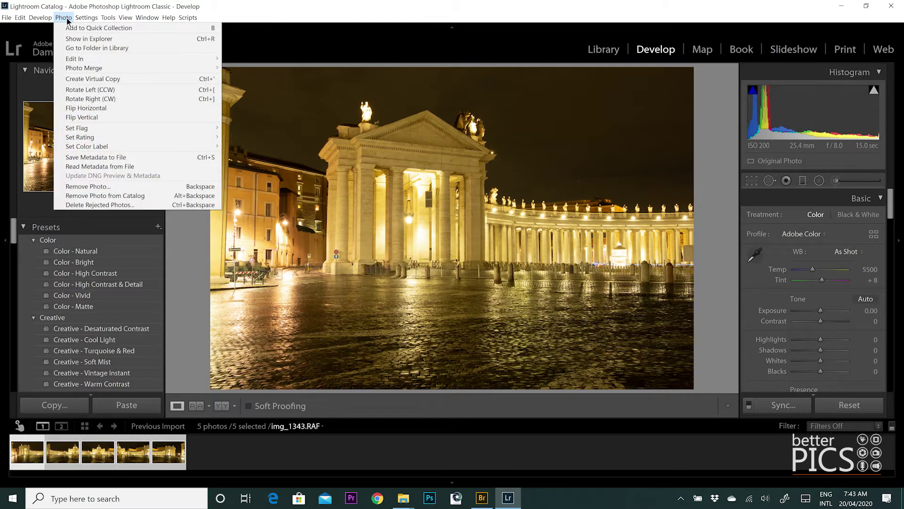
mouse_move(93, 69)
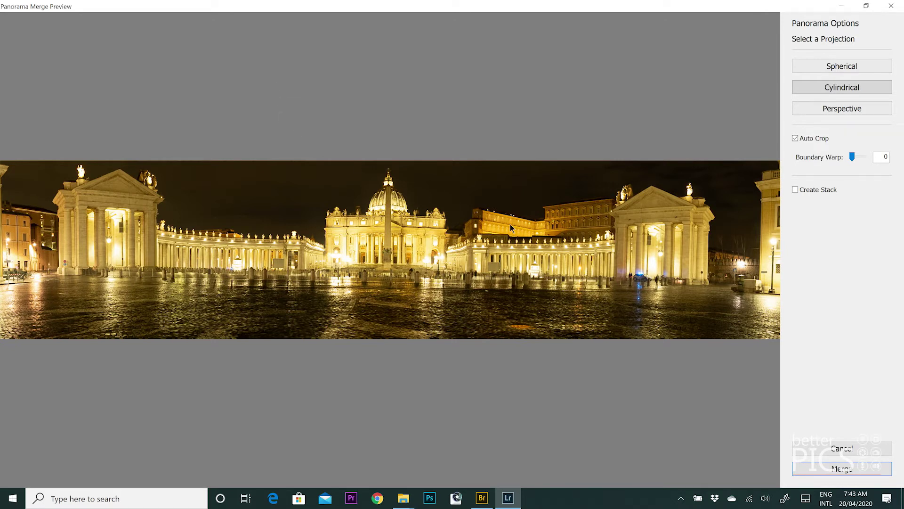
Turn off Auto Crop to expose the panorama's uneven white edges.
left_click(818, 138)
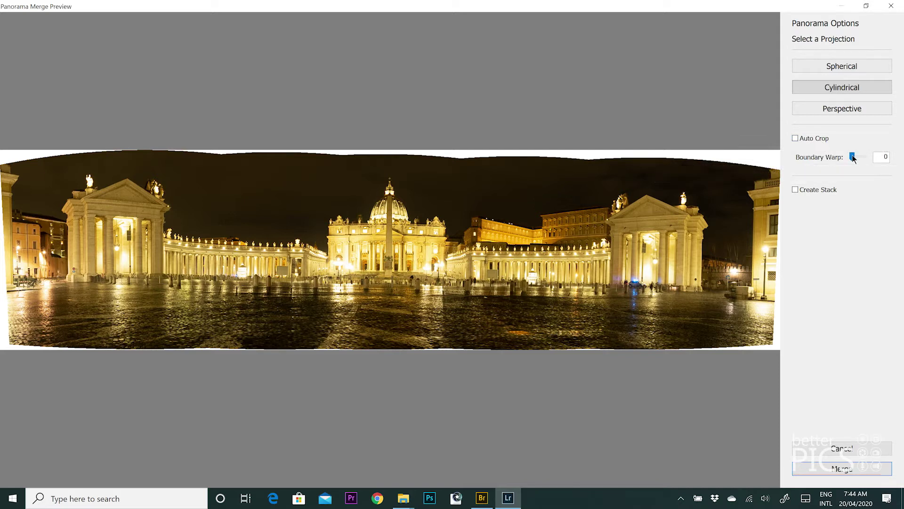
Raise Boundary Warp to 92 so the panorama nearly fills its rectangular frame.
left_click_drag(853, 158, 861, 158)
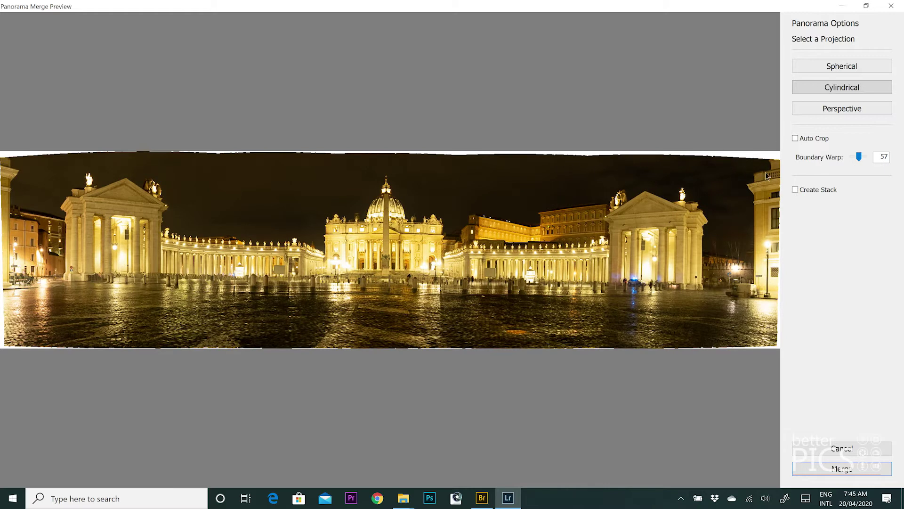
mouse_move(858, 157)
left_mouse_down()
mouse_move(880, 157)
mouse_move(859, 151)
left_mouse_up()
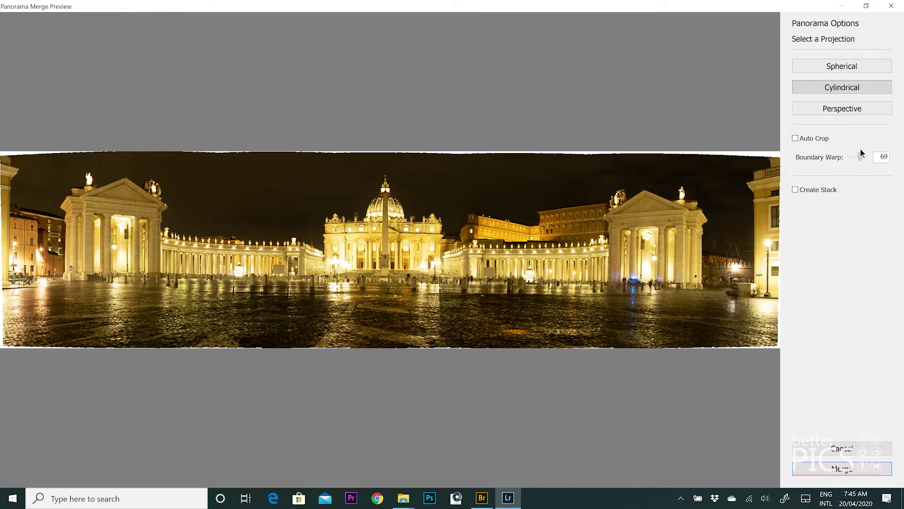
left_click_drag(861, 149, 864, 149)
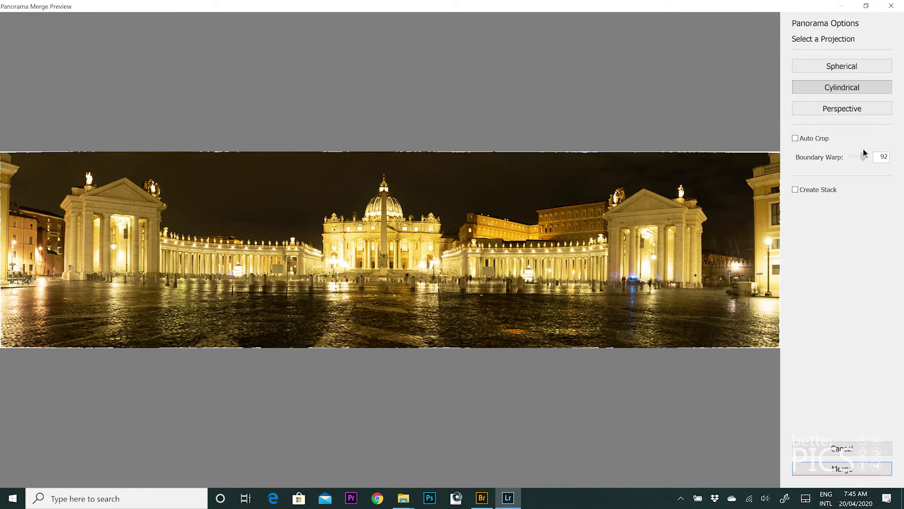
Re-enable Auto Crop, preview Spherical and Perspective projections, and settle on Cylindrical.
left_click(800, 138)
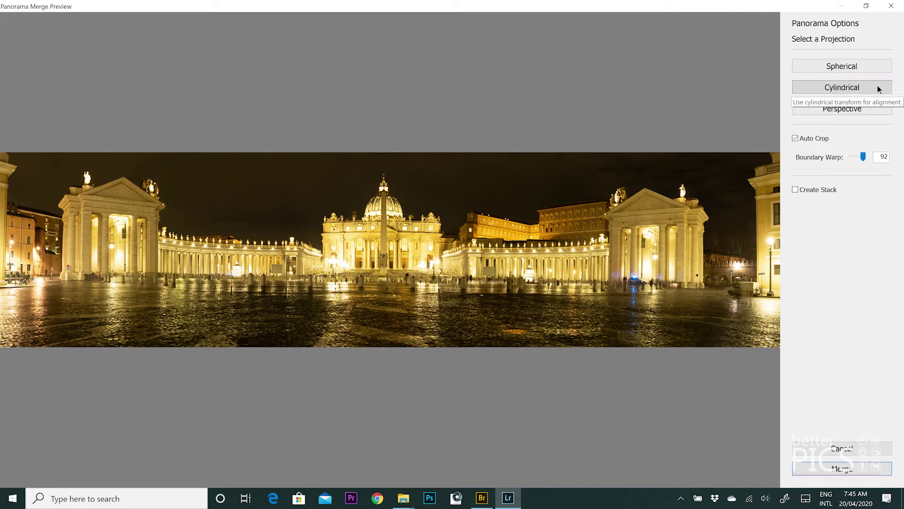
left_click(858, 66)
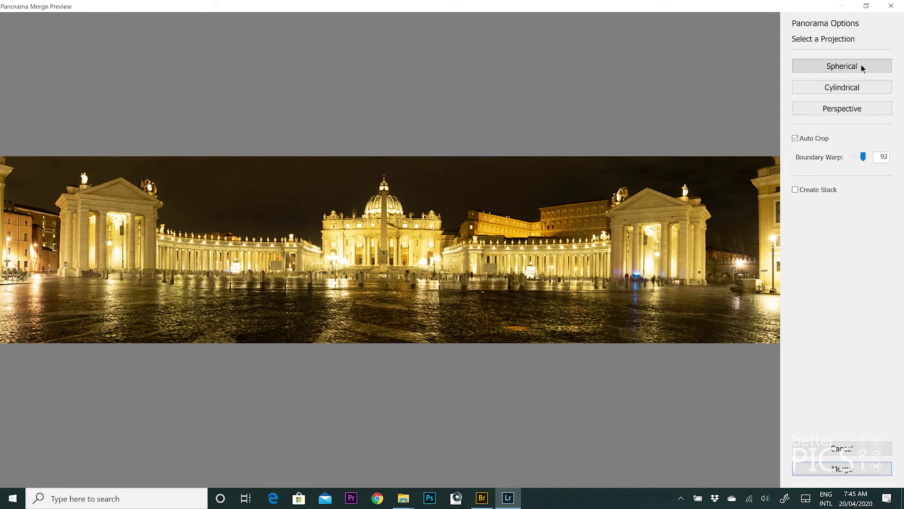
left_click(858, 108)
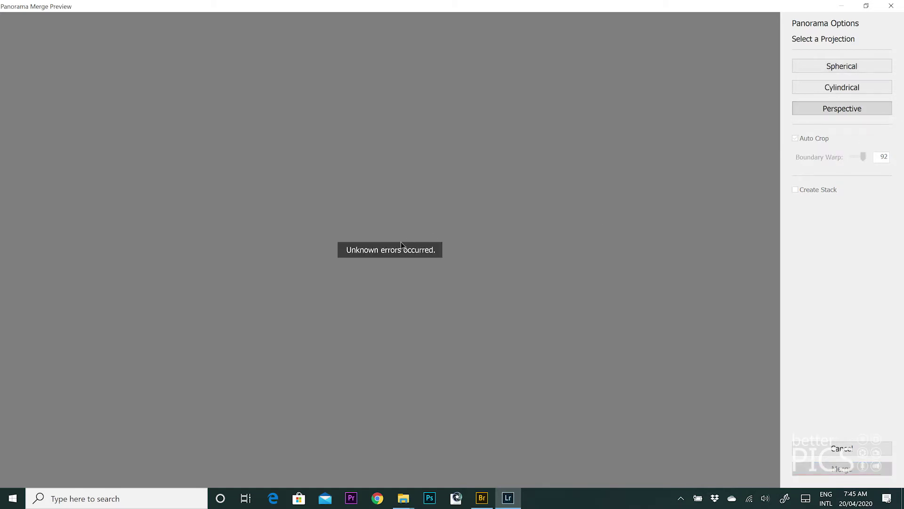
left_click(856, 91)
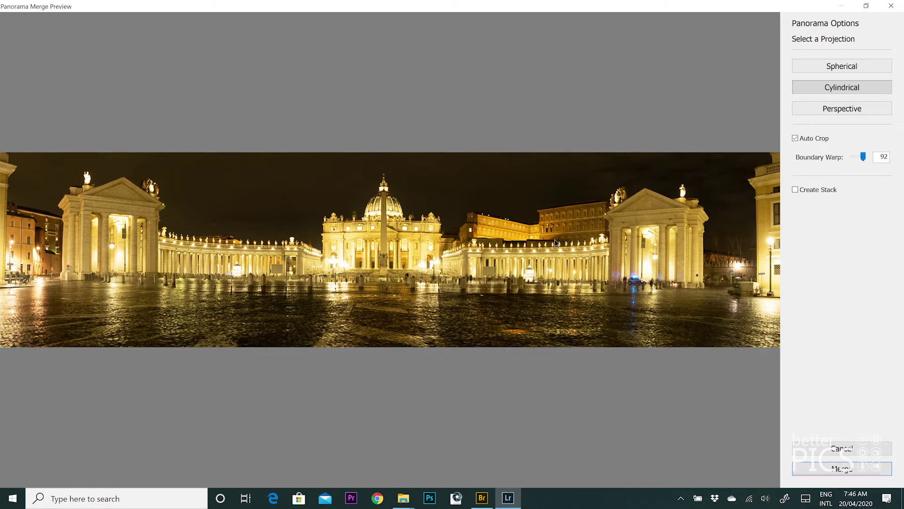
Merge the shots into the 15967 x 3995 panorama img_1343-Pano.dng.
left_click(850, 468)
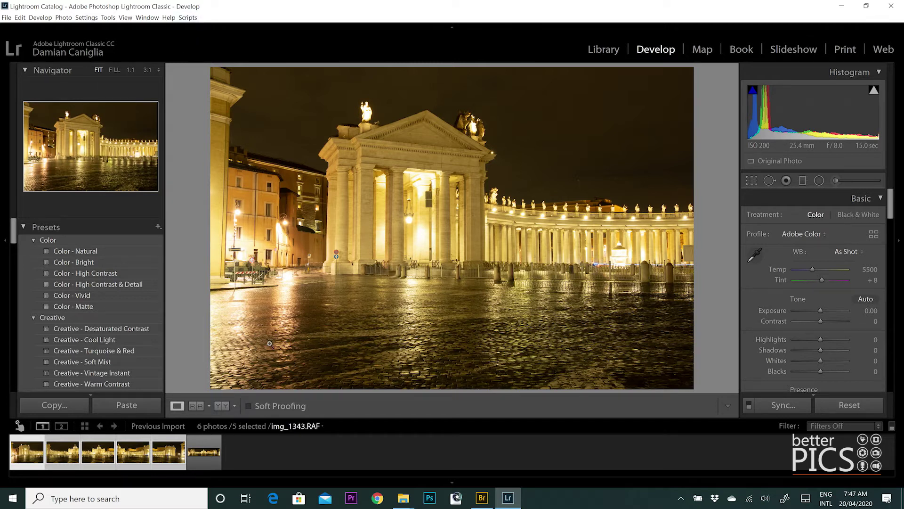
left_click(215, 455)
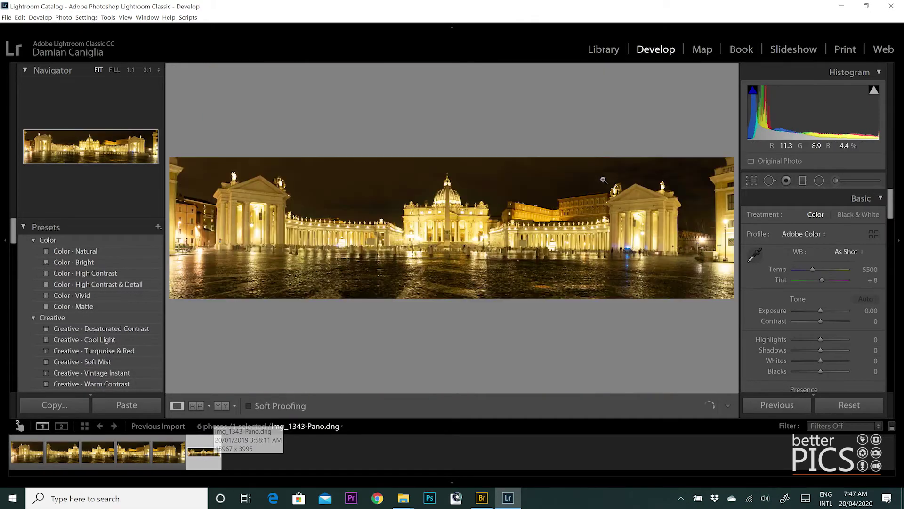
left_click(559, 235)
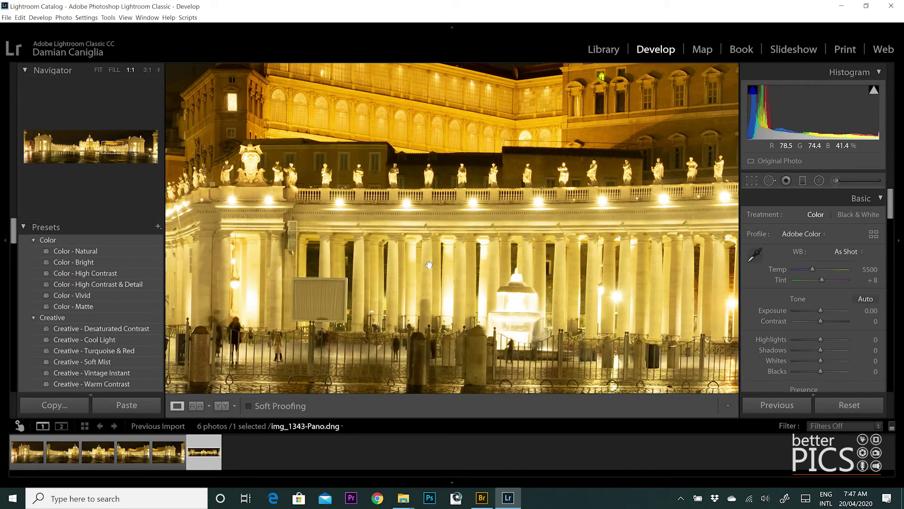
left_click(401, 253)
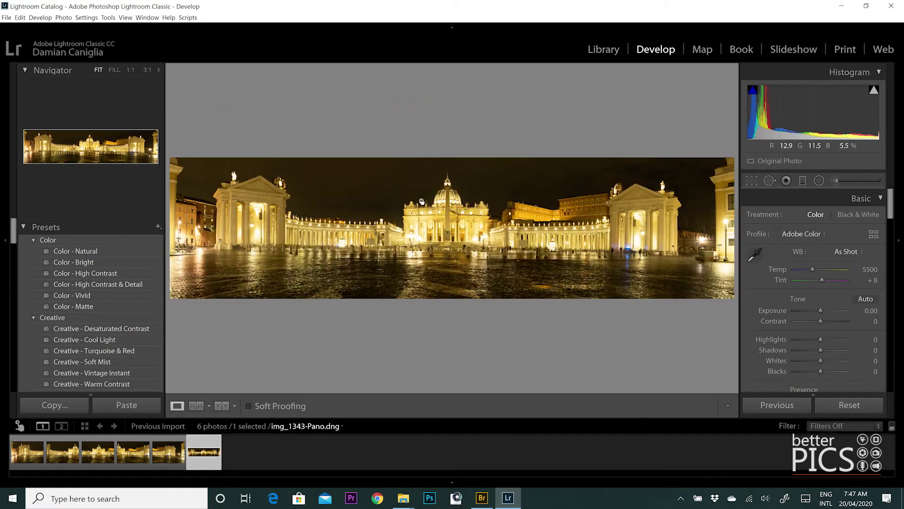
left_click(421, 201)
left_click_drag(442, 210, 476, 101)
left_click_drag(357, 331, 519, 119)
left_click(406, 145)
left_click(406, 145)
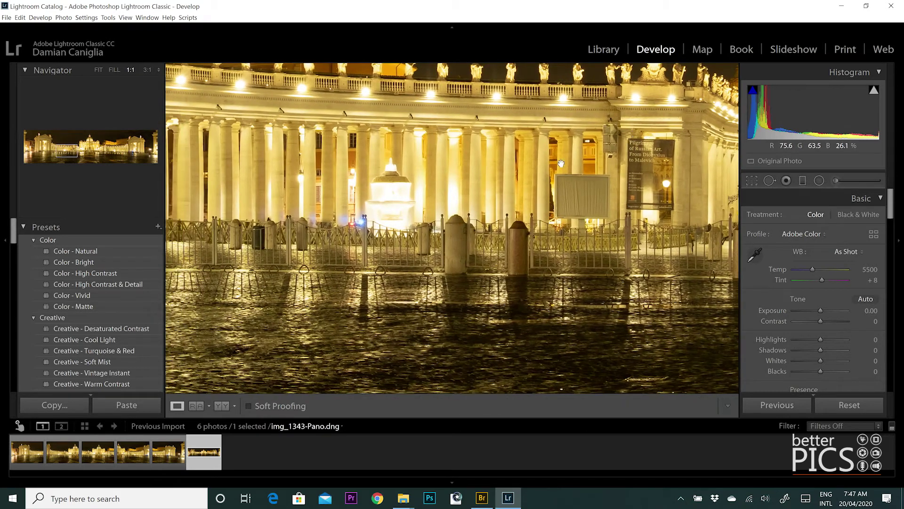
left_click_drag(406, 145, 507, 216)
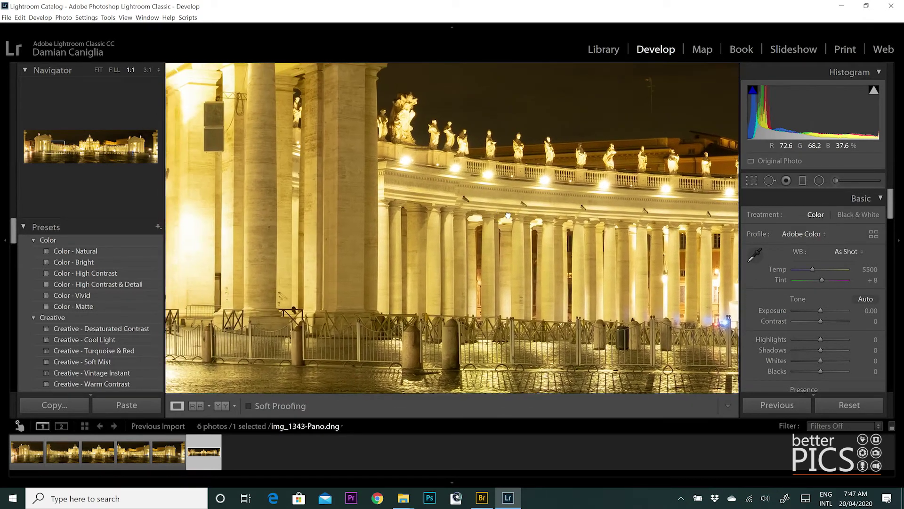
left_click_drag(367, 170, 490, 236)
left_click_drag(365, 169, 526, 304)
left_click_drag(466, 214, 499, 55)
left_click_drag(466, 320, 471, 253)
left_click_drag(288, 379, 298, 178)
left_click_drag(565, 202, 460, 189)
left_click_drag(587, 218, 541, 226)
left_click_drag(632, 210, 287, 311)
left_click_drag(707, 207, 242, 241)
left_click_drag(498, 185, 522, 236)
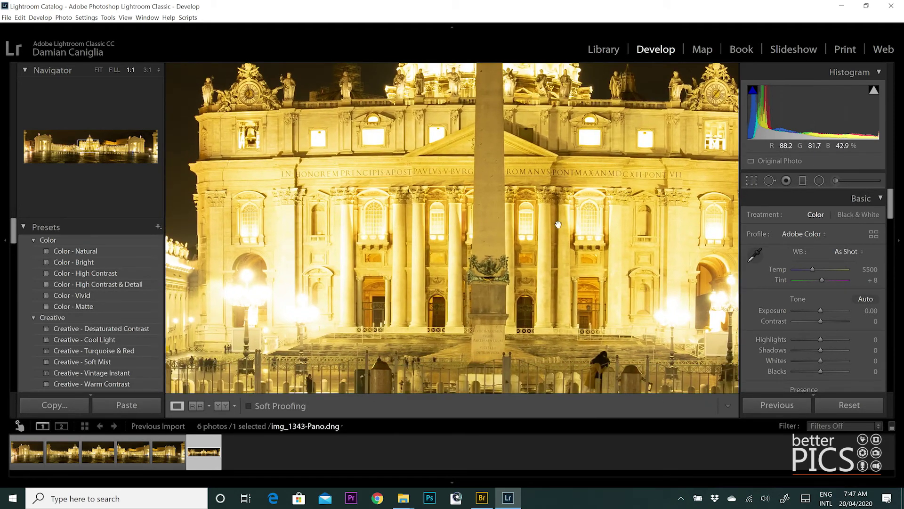
left_click(529, 220)
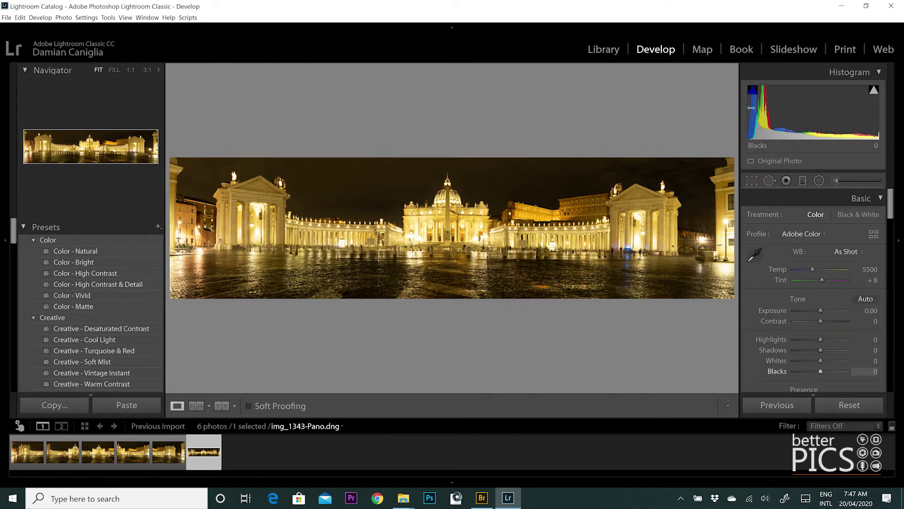
left_click(568, 180)
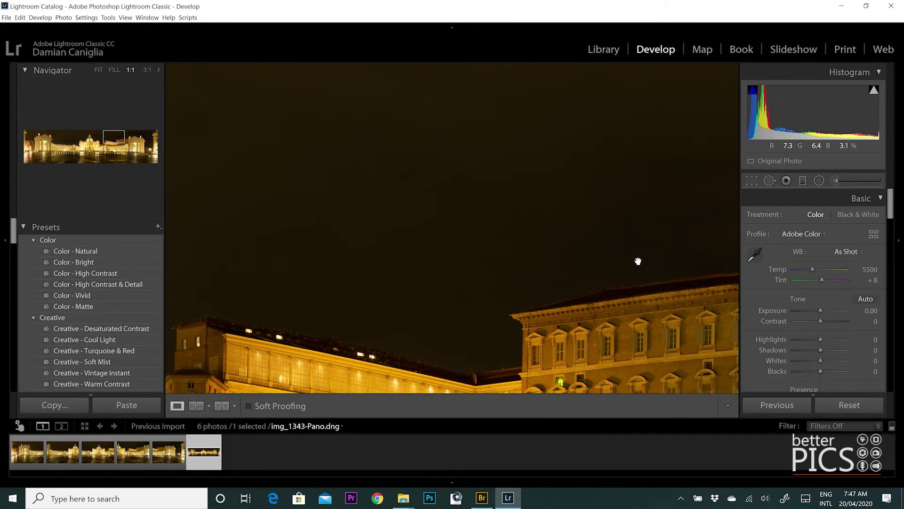
left_click_drag(594, 259, 488, 66)
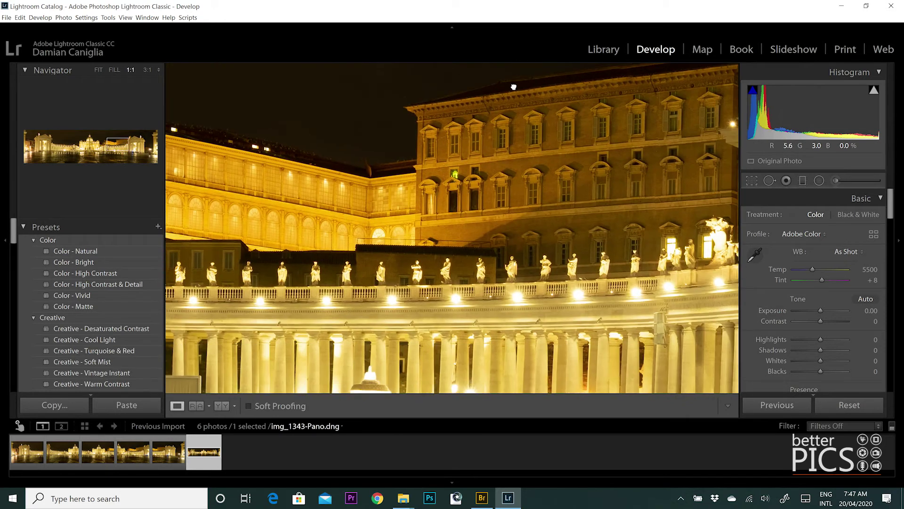
left_click_drag(598, 156, 481, 203)
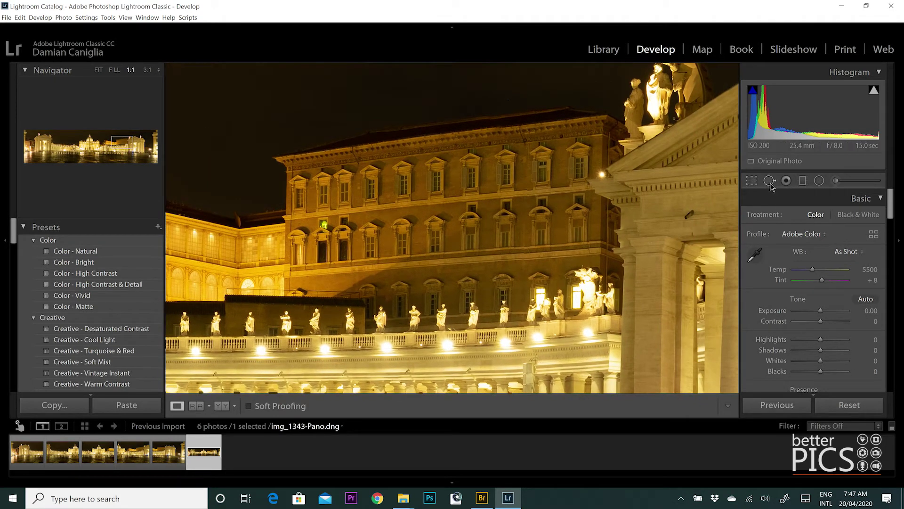
left_click_drag(621, 139, 502, 257)
left_click_drag(530, 195, 655, 122)
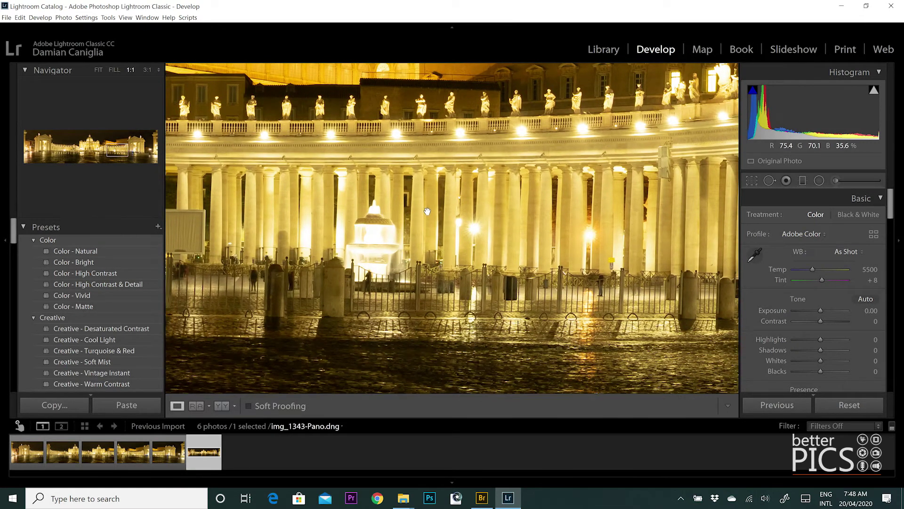
left_click(457, 193)
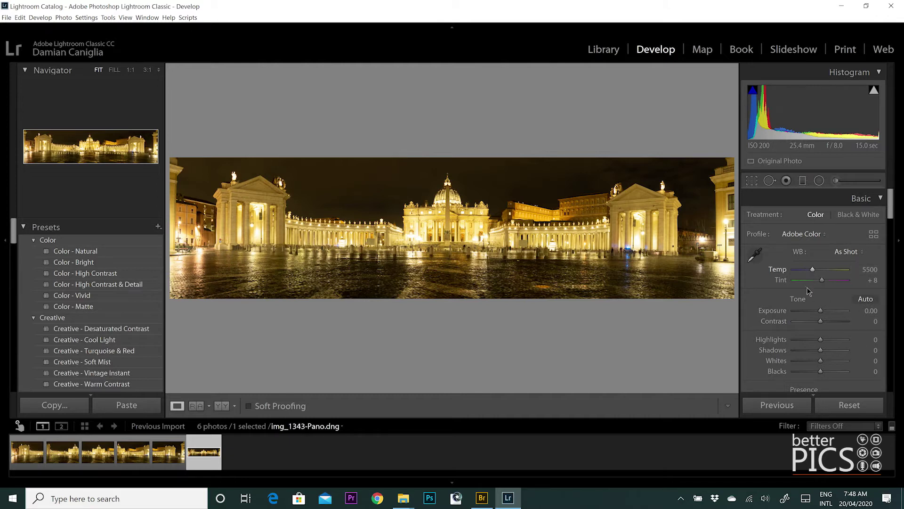
Set the panorama's white balance to Temp 4719 and Tint +28.
left_click(806, 270)
mouse_move(807, 272)
left_mouse_down()
mouse_move(828, 282)
mouse_move(810, 268)
left_mouse_up()
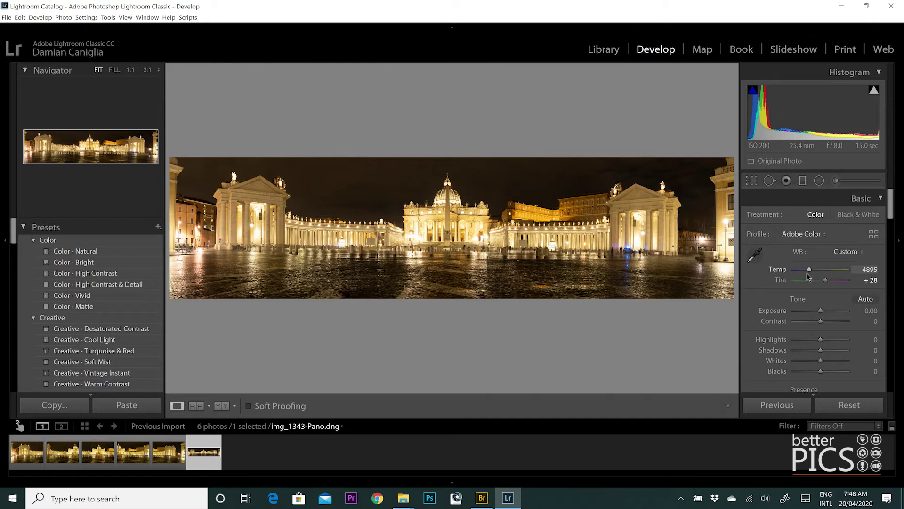
left_click_drag(809, 269, 809, 271)
Set Exposure to +0.31 and Highlights to −69, checking the basilica at 1:1.
left_click(825, 323)
left_click(823, 310)
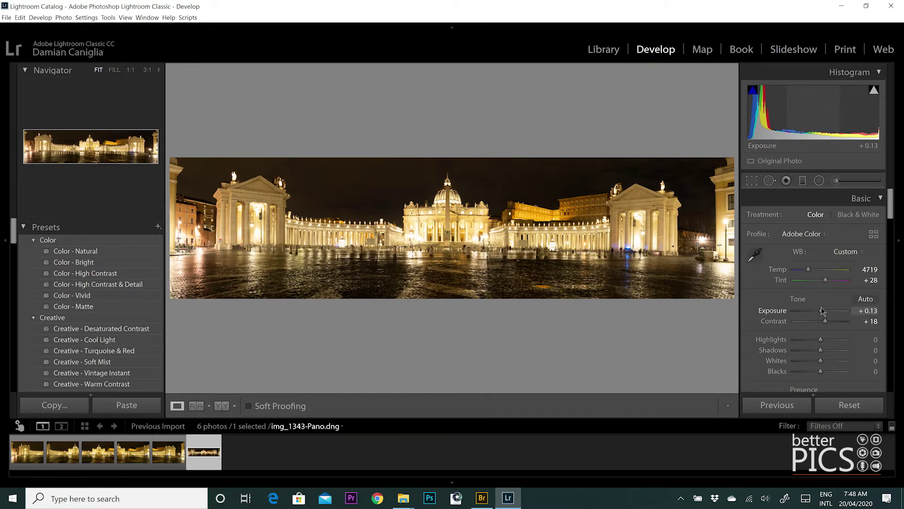
left_click(822, 310)
left_click(802, 339)
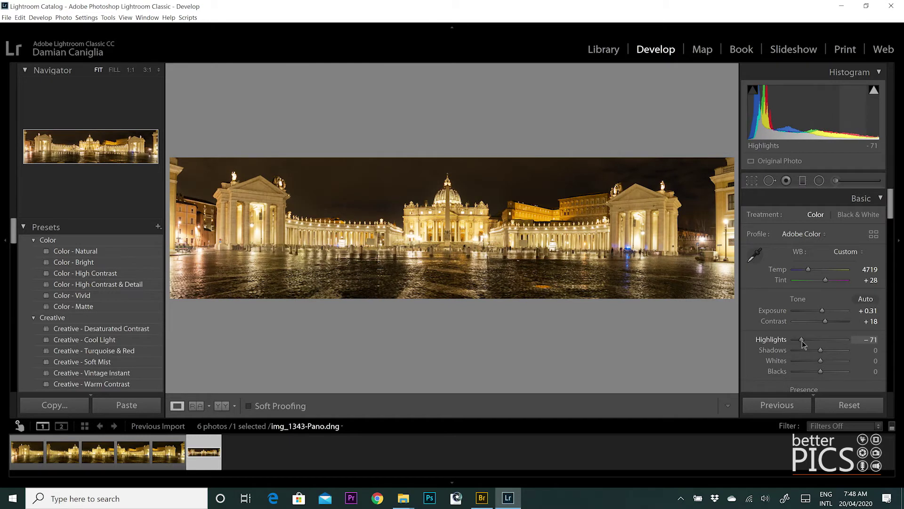
left_click_drag(802, 341, 800, 341)
left_click(418, 236)
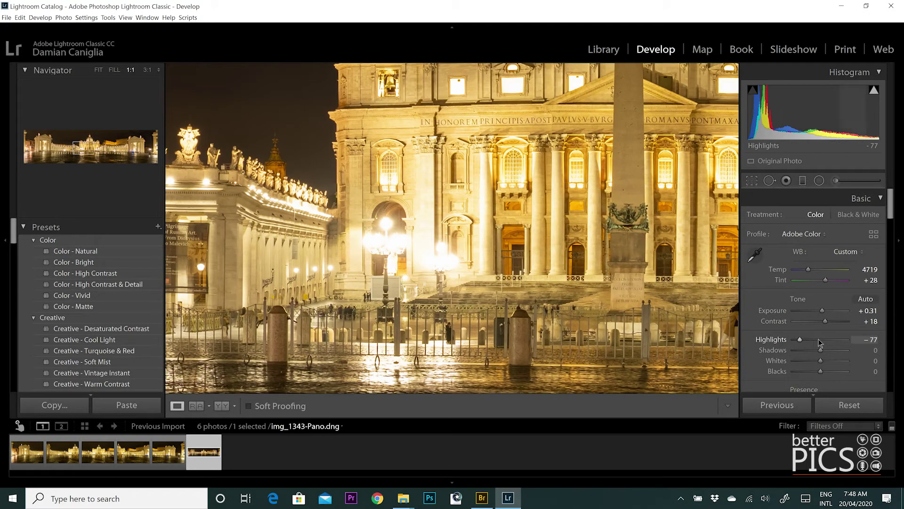
left_click_drag(820, 342, 802, 339)
left_click(583, 267)
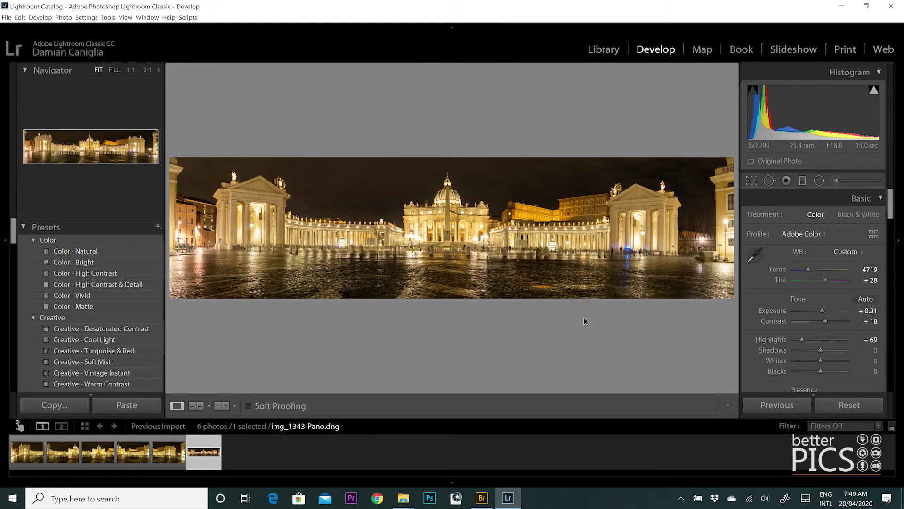
After a 1:1 check of the facade, raise Exposure to +0.57 and Shadows to +4.
left_click(492, 296)
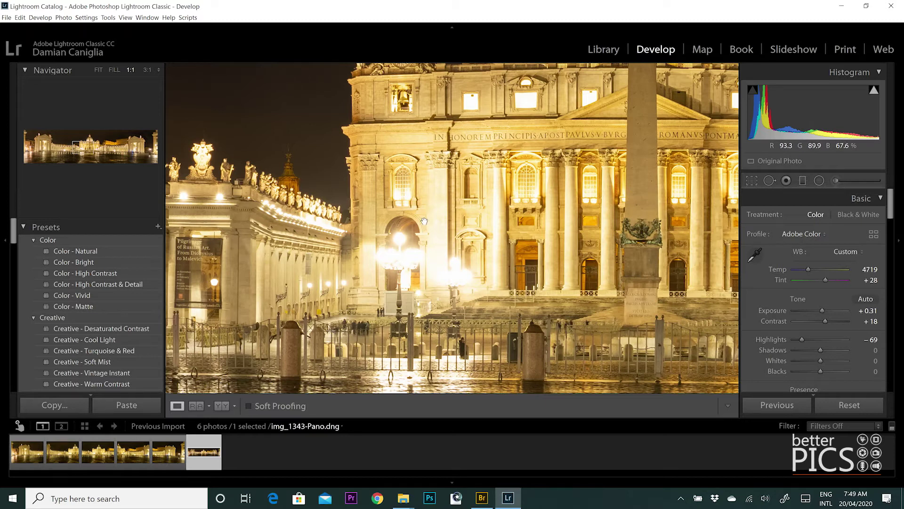
left_click(596, 250)
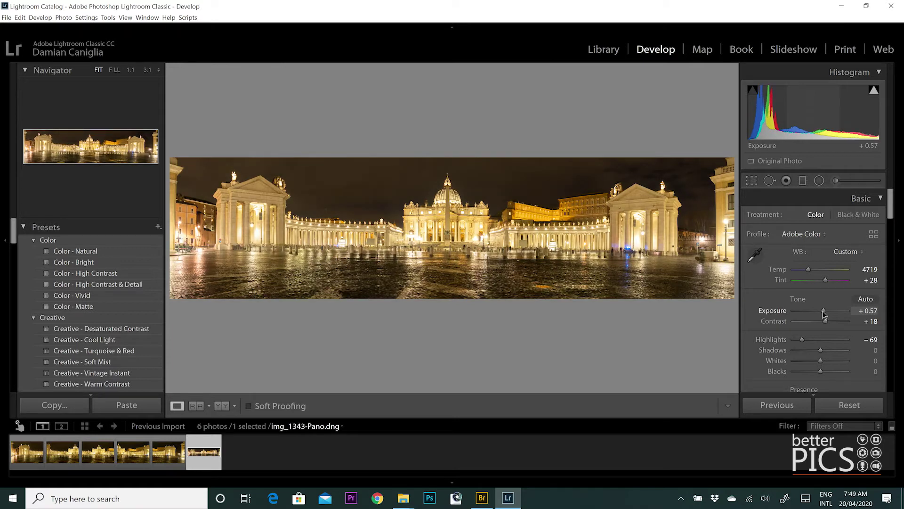
left_click_drag(822, 314, 824, 314)
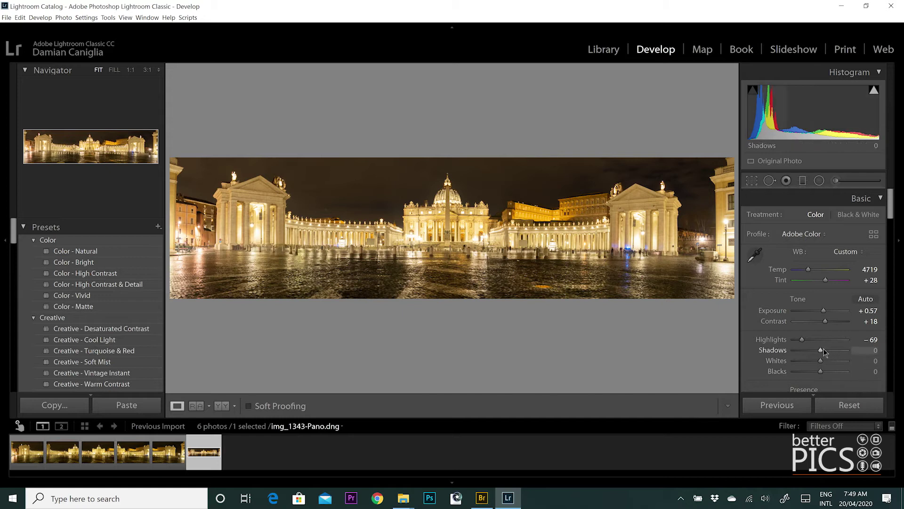
left_click_drag(824, 353, 825, 352)
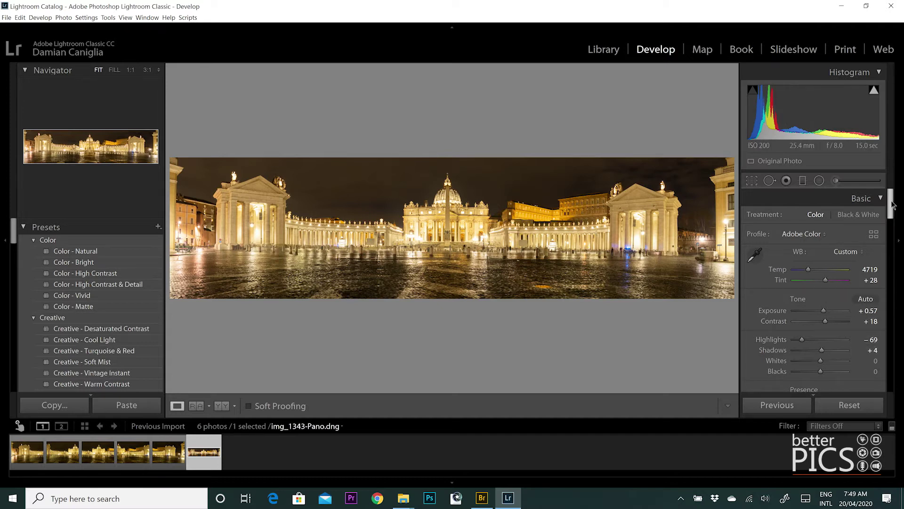
left_click_drag(893, 205, 895, 228)
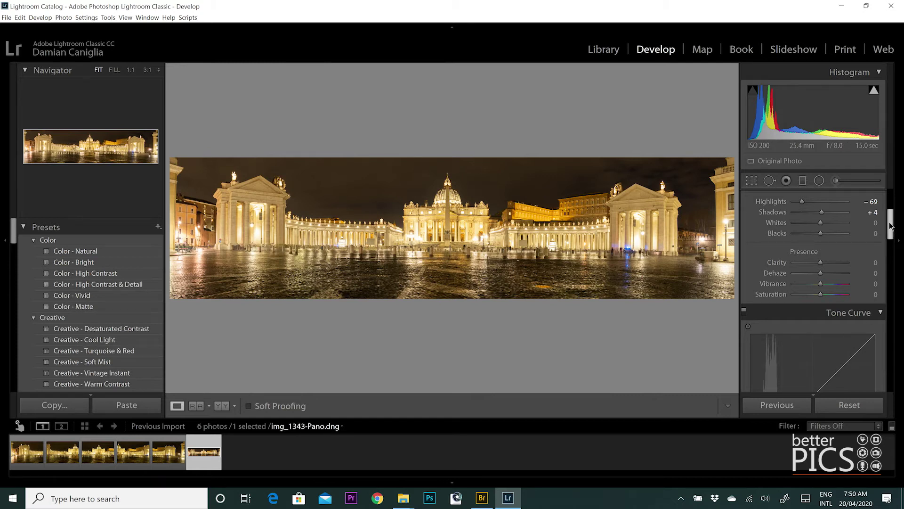
With a 1:1 view on the dome, set Sharpening Amount to 80 and Masking to 70.
left_click_drag(891, 230, 896, 309)
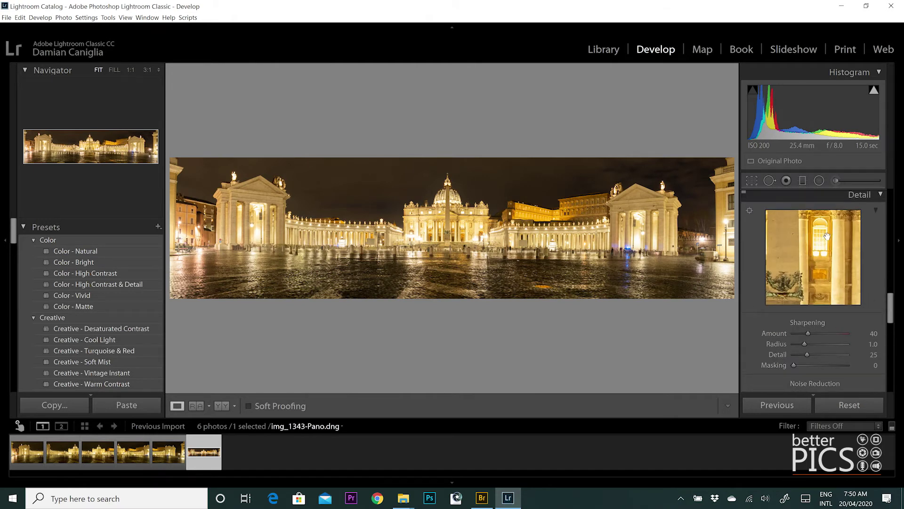
left_click_drag(827, 237, 790, 252)
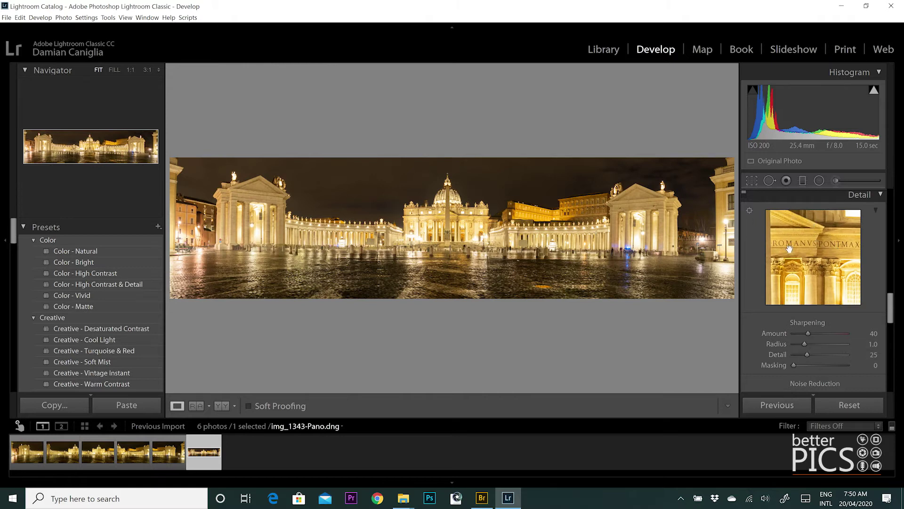
left_click(569, 219)
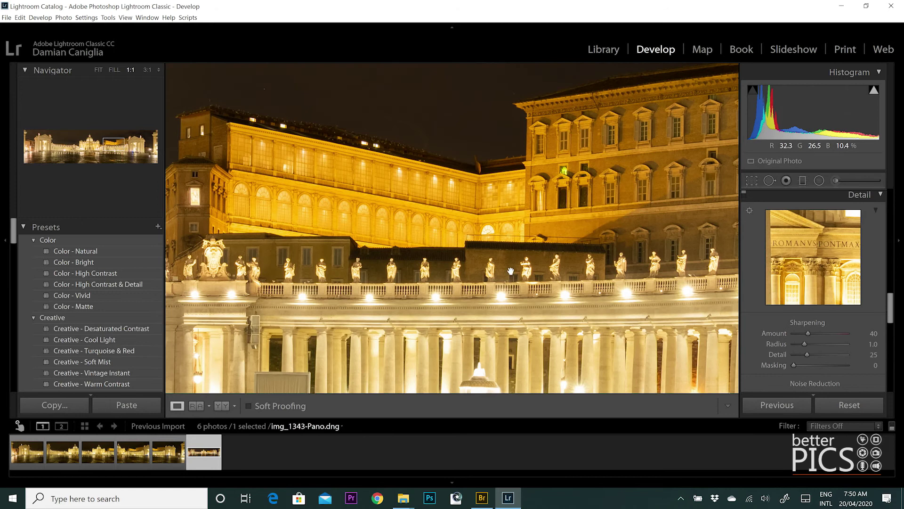
left_click_drag(488, 283, 521, 244)
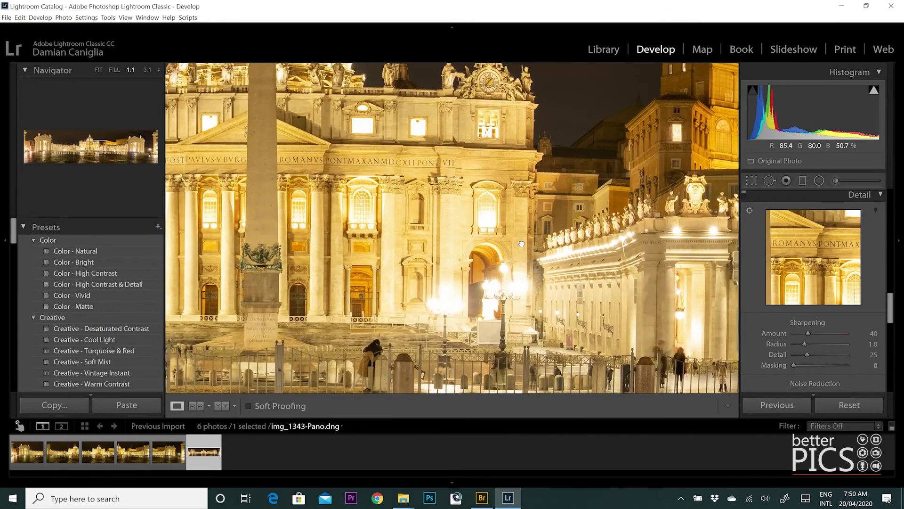
left_click_drag(296, 158, 519, 271)
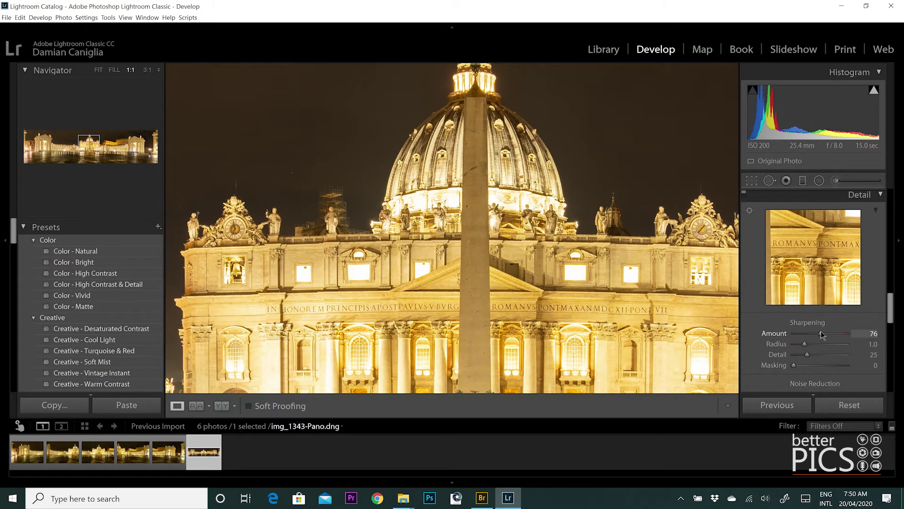
left_click_drag(830, 334, 821, 335)
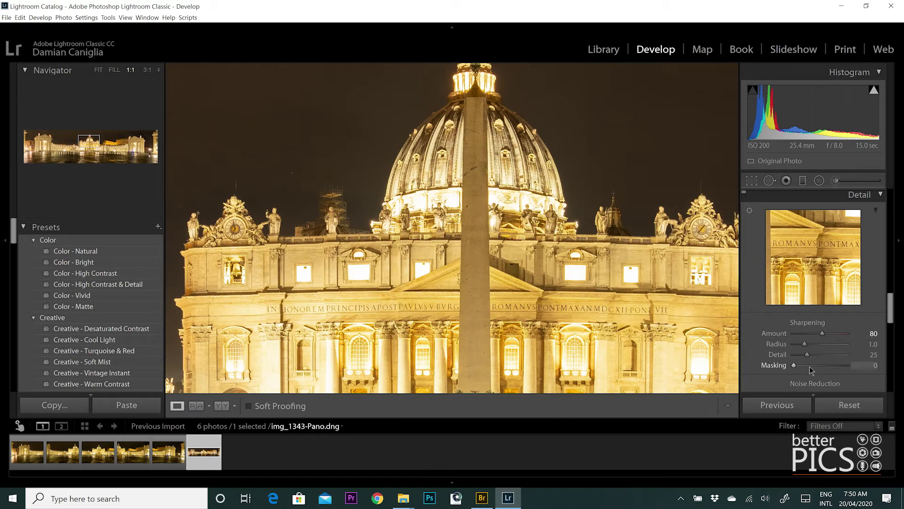
left_click_drag(813, 365, 829, 366)
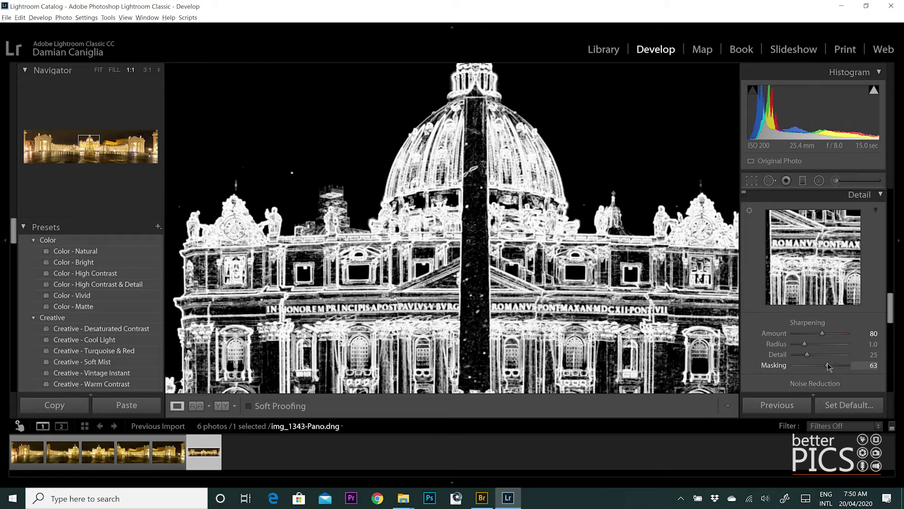
left_click_drag(828, 367, 832, 365)
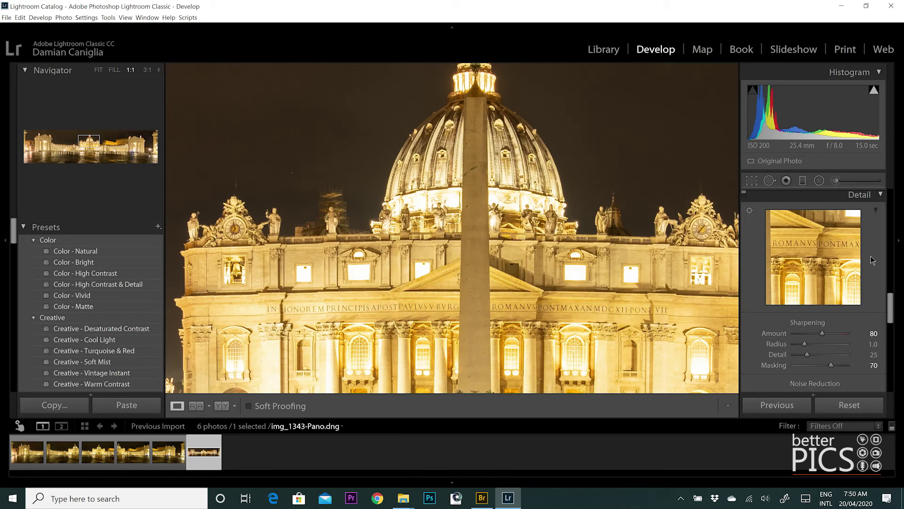
left_click_drag(893, 313, 883, 214)
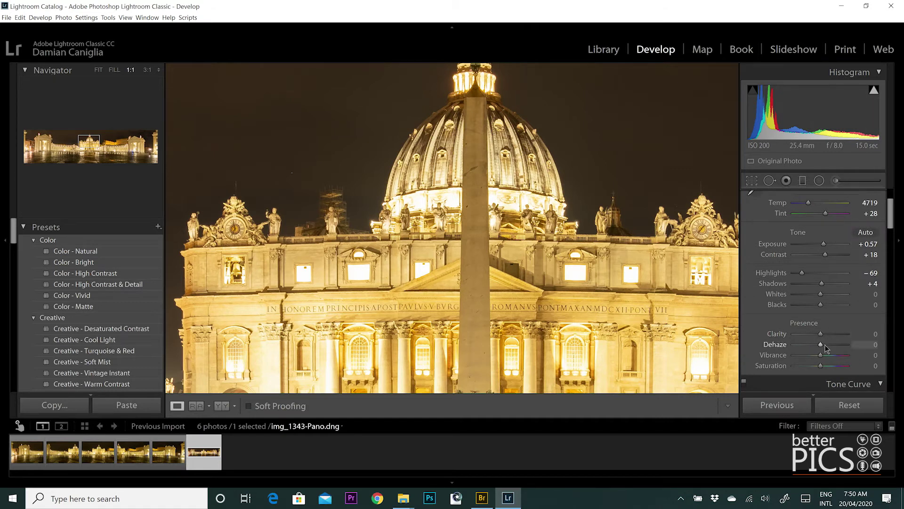
Set Clarity +11, Dehaze +8, Vibrance +18 and Saturation +3, with the whole panorama in view.
left_click_drag(820, 335, 828, 337)
left_click_drag(820, 347, 824, 371)
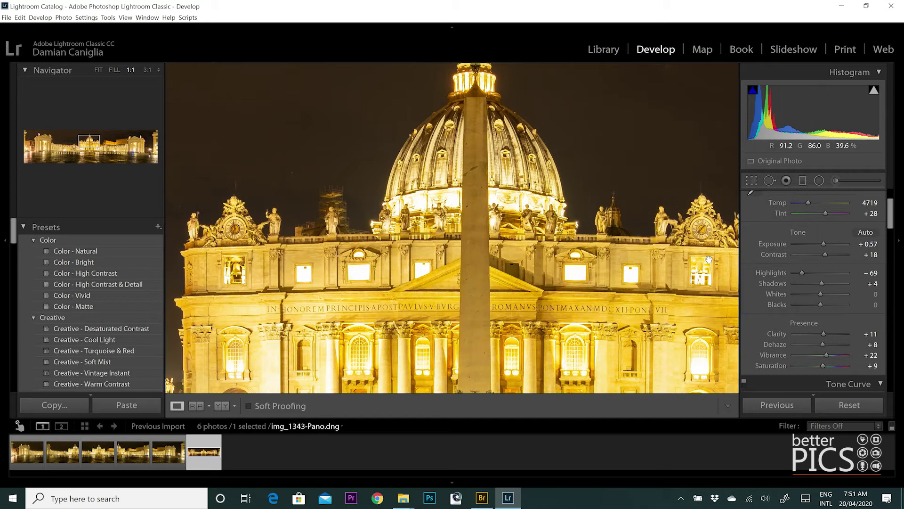
key("ctrl+0")
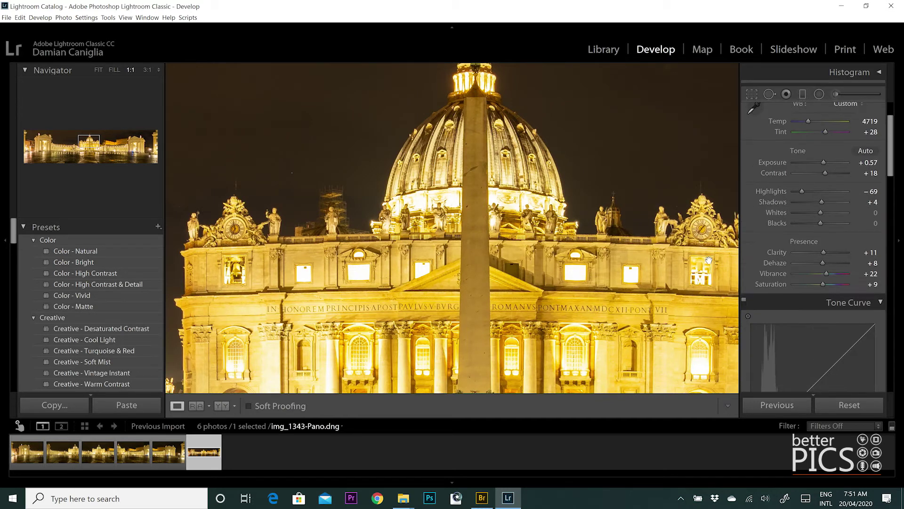
left_click(479, 208)
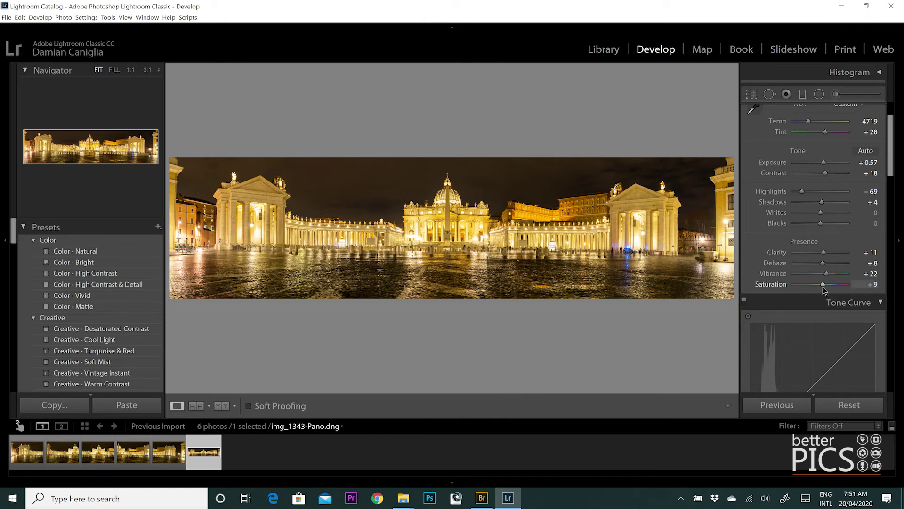
left_click_drag(822, 288, 826, 274)
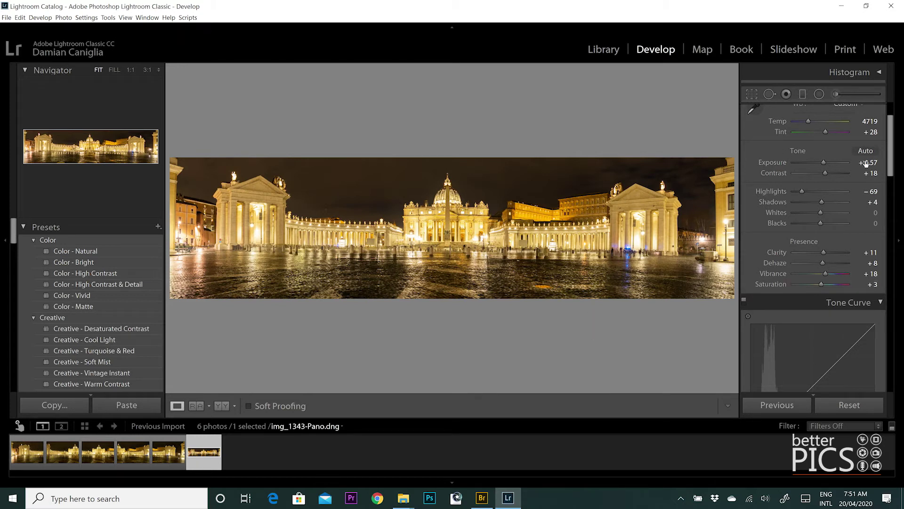
Set the white balance to Temp 4456 and Tint +34.
scroll(890, 141, "up", 1)
scroll(890, 141, "up", 1)
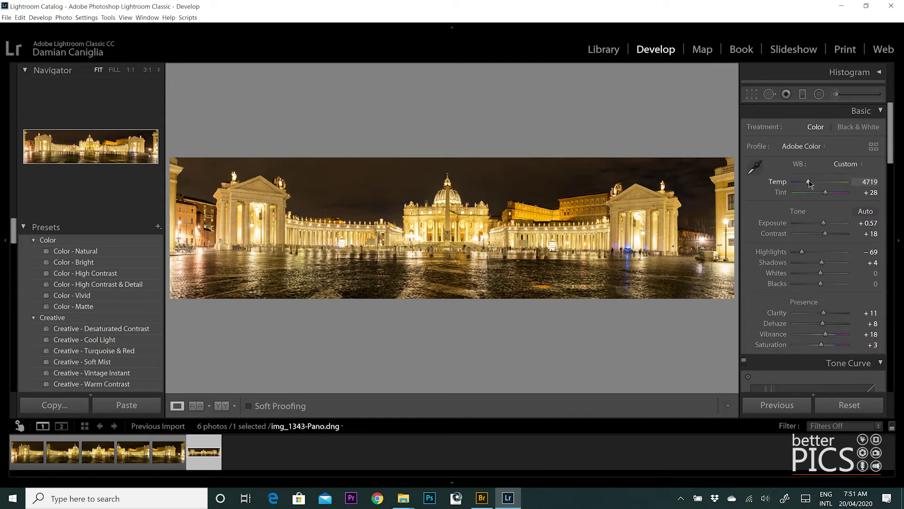
left_click_drag(809, 181, 805, 183)
left_click_drag(804, 181, 827, 193)
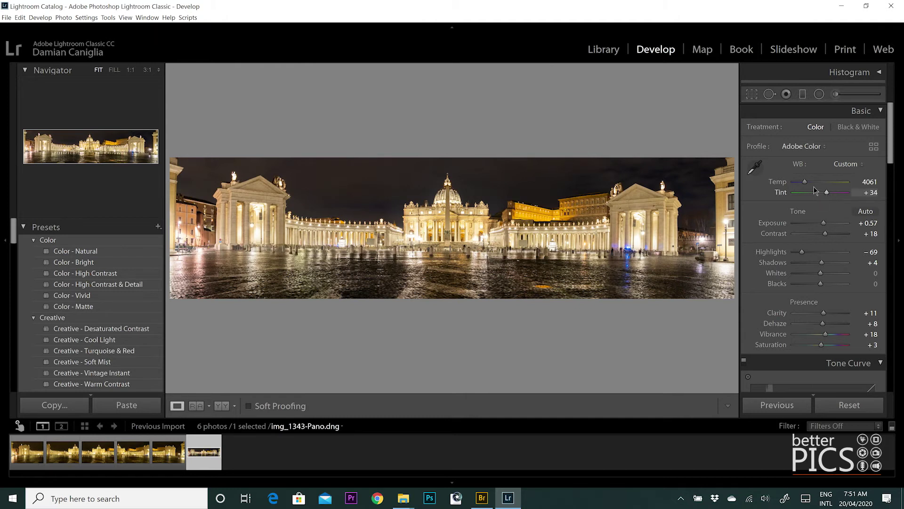
left_click_drag(806, 187, 808, 187)
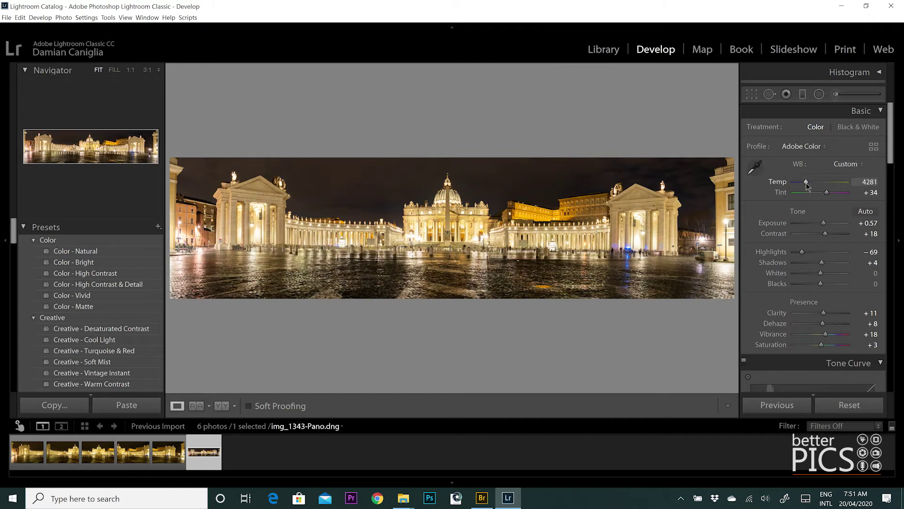
left_click_drag(806, 185, 807, 185)
Trim the left and right crop edges, straighten by 0.05°, reposition the photo and apply the crop.
left_click(752, 93)
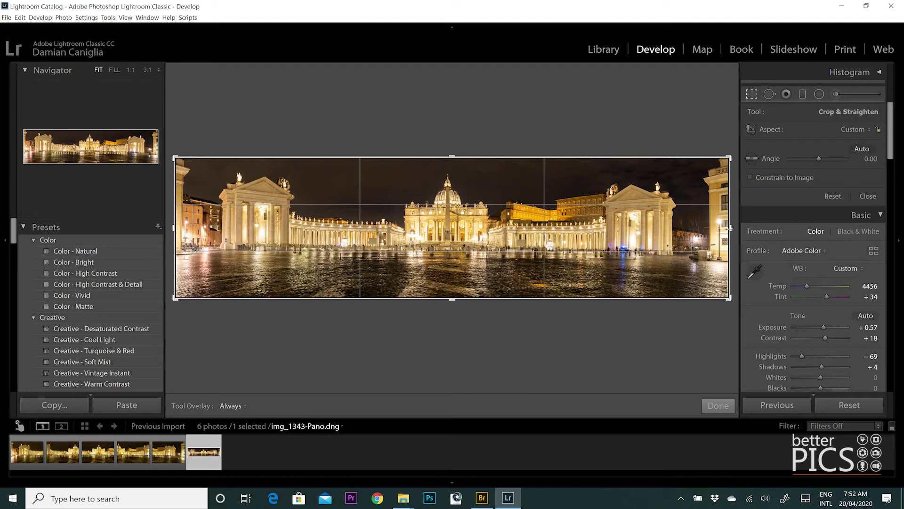
left_click_drag(731, 228, 712, 228)
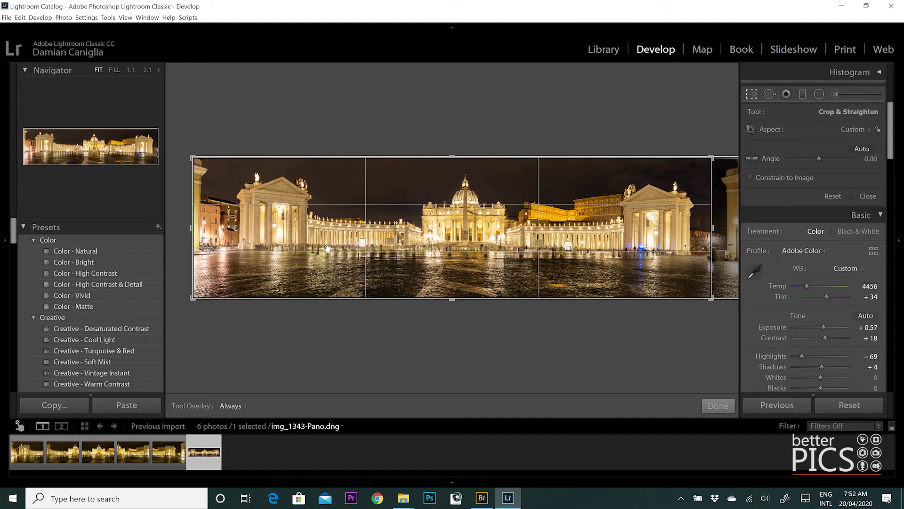
left_click_drag(193, 228, 203, 228)
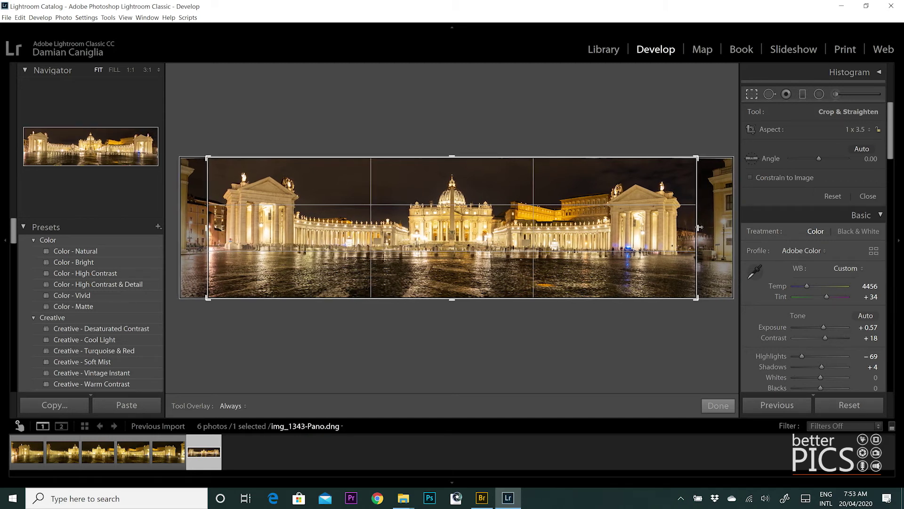
left_click_drag(700, 228, 701, 227)
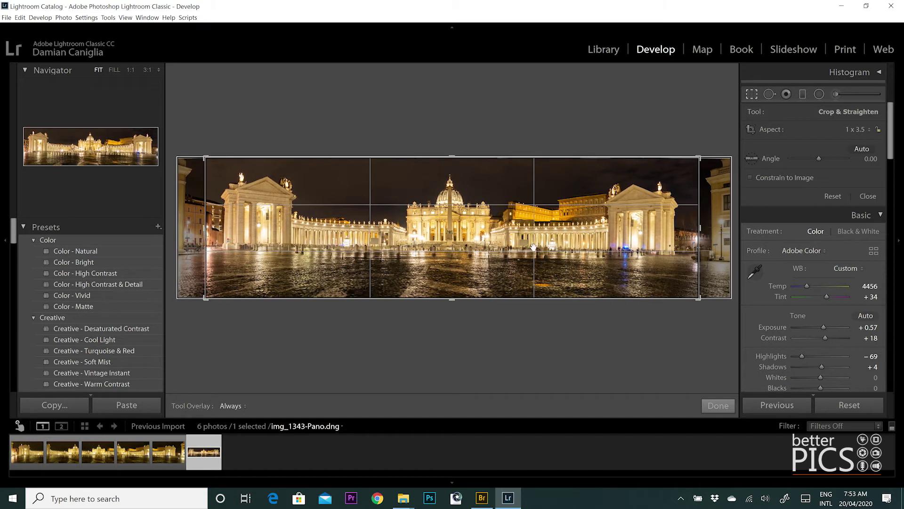
left_click_drag(204, 226, 202, 227)
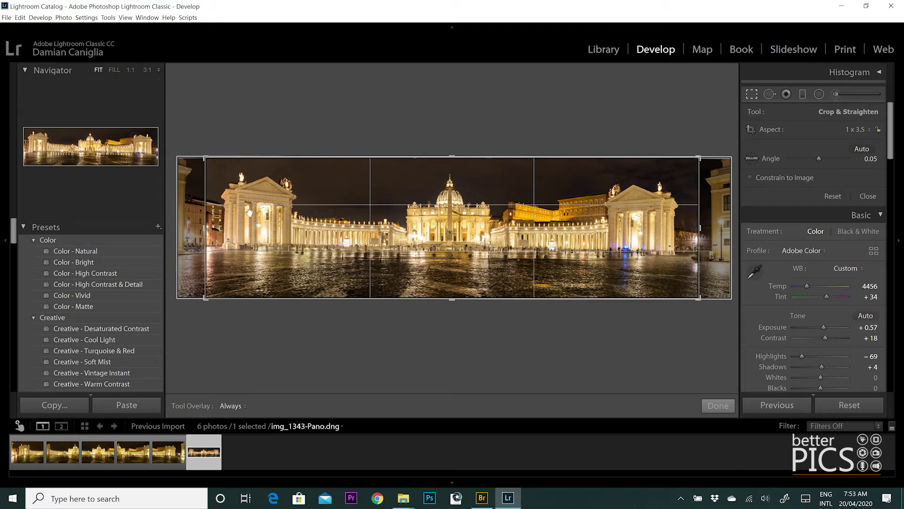
left_click_drag(243, 221, 246, 221)
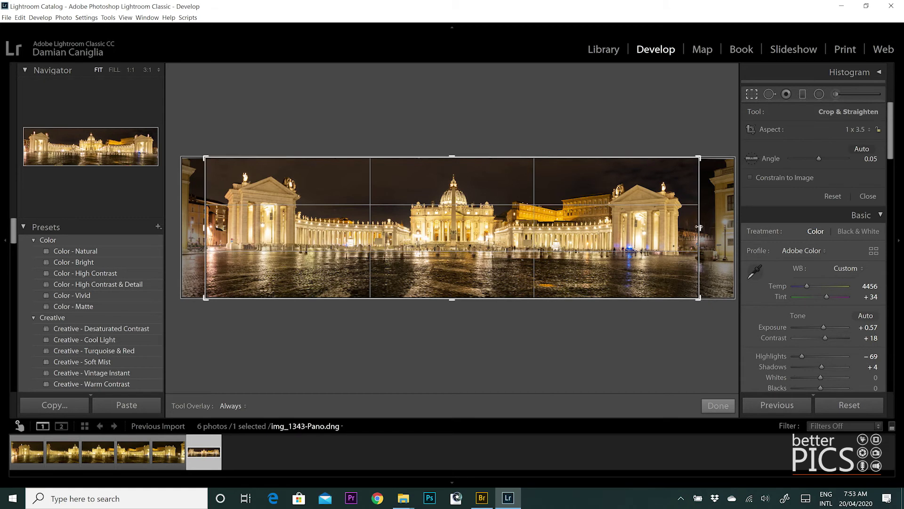
left_click_drag(699, 227, 701, 228)
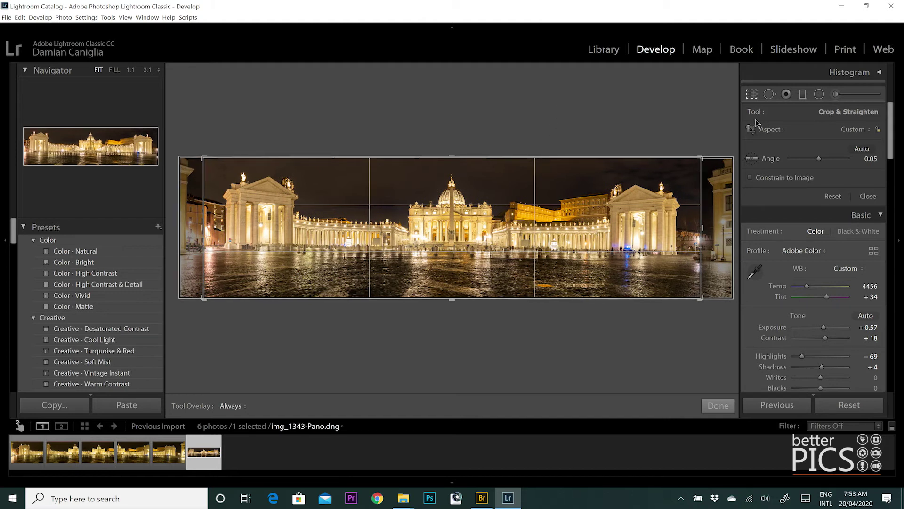
left_click(752, 93)
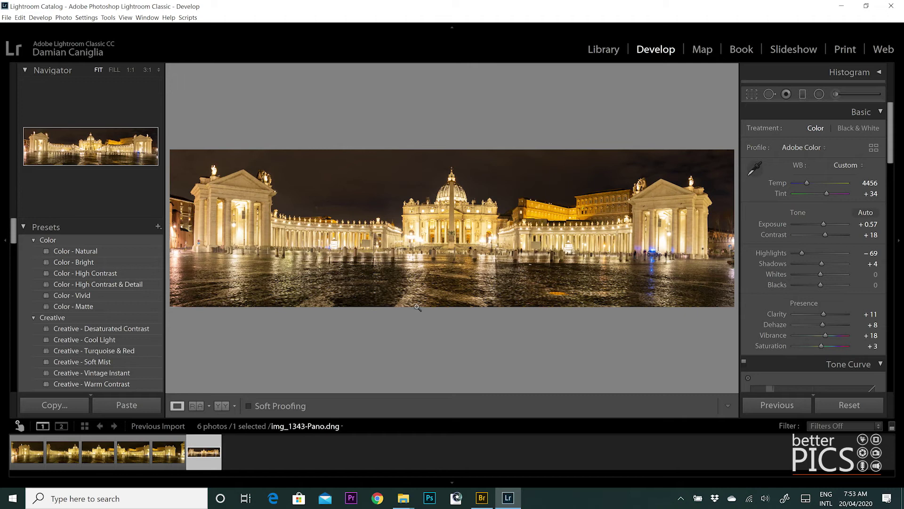
Set an Adjustment Brush to negative Exposure and darken the left part of the plaza.
left_click(836, 94)
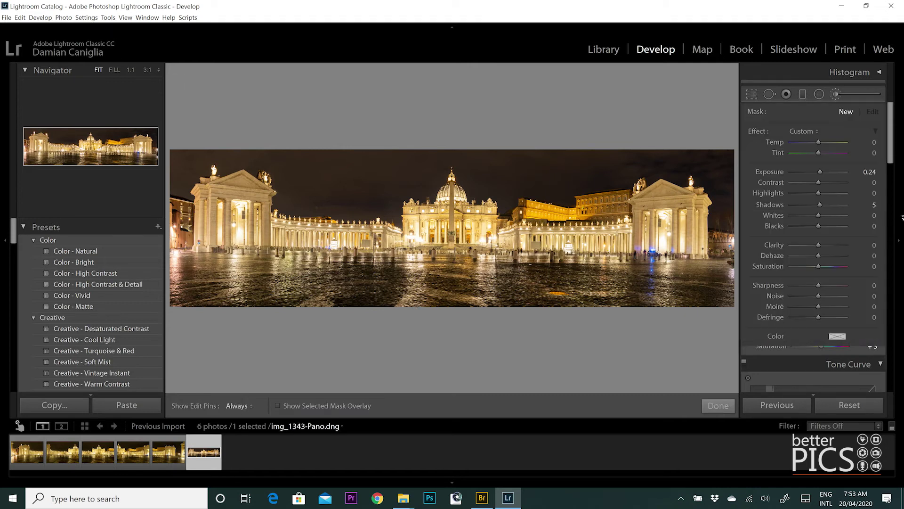
left_click_drag(820, 173, 817, 175)
key("h")
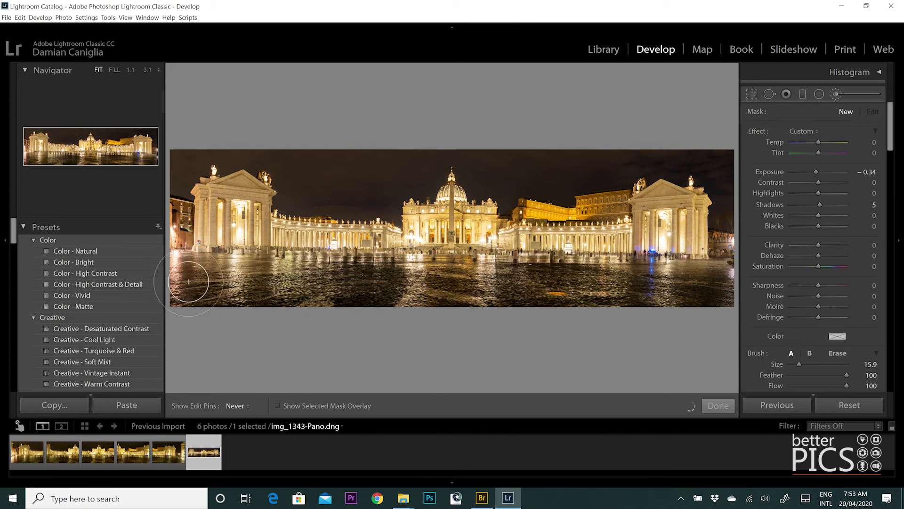
mouse_move(183, 283)
left_mouse_down()
mouse_move(176, 279)
mouse_move(241, 300)
left_mouse_up()
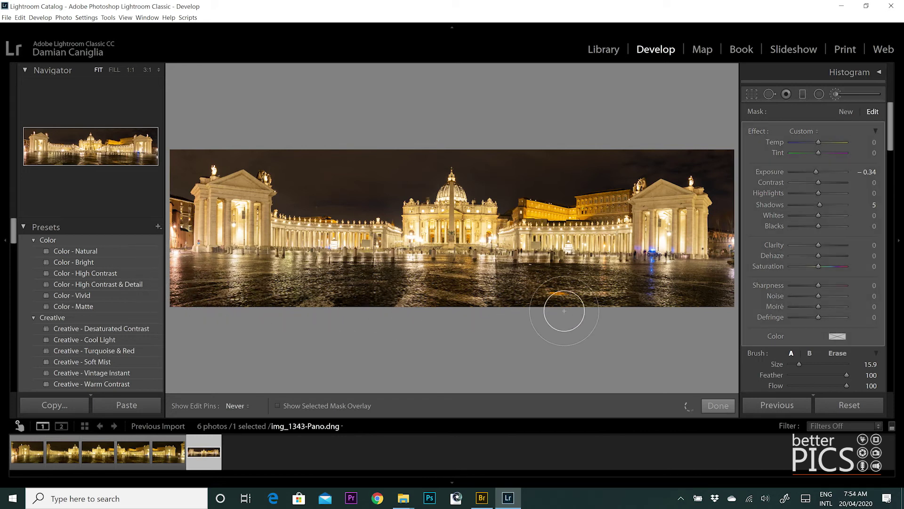
key("h")
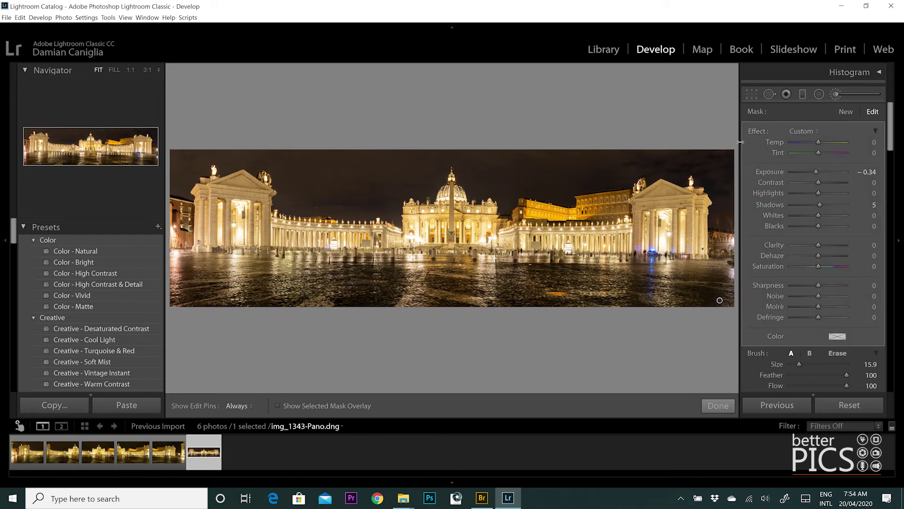
left_click_drag(741, 156, 724, 156)
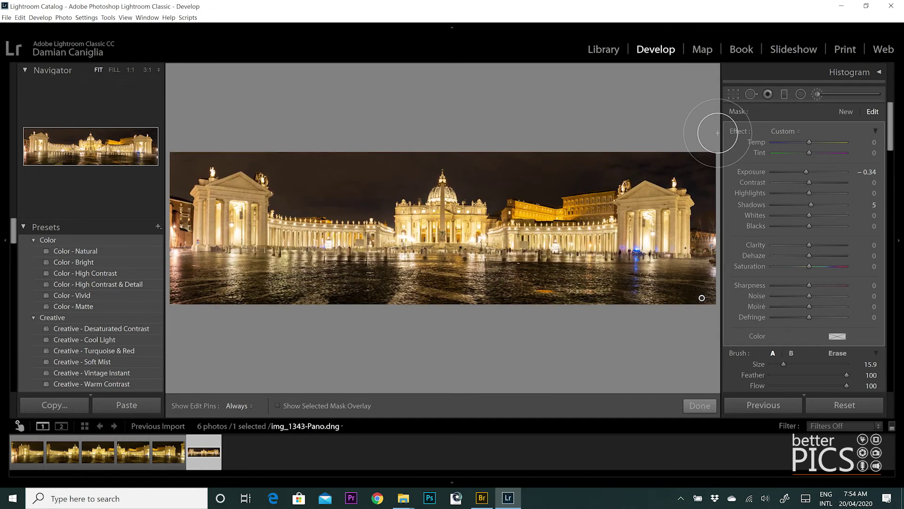
left_click_drag(722, 133, 740, 133)
Brush darkening along the bottom edge of the panorama.
key("h")
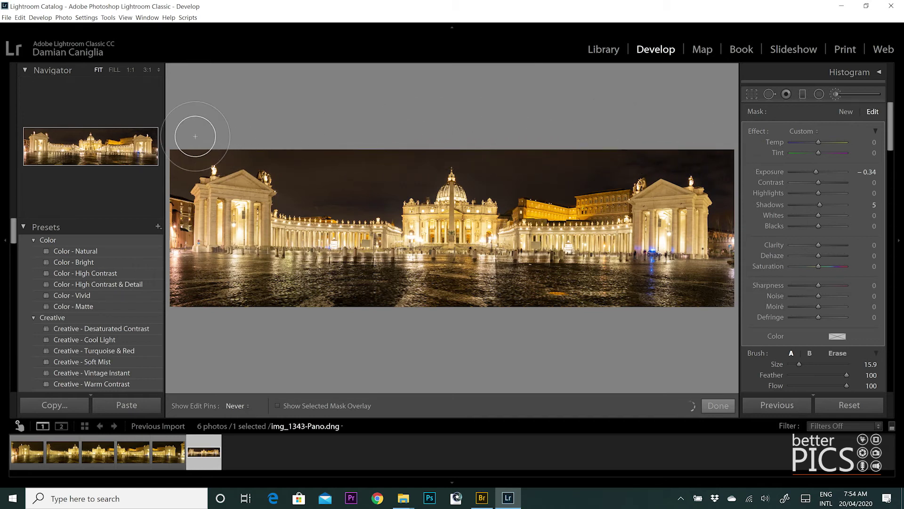
key("h")
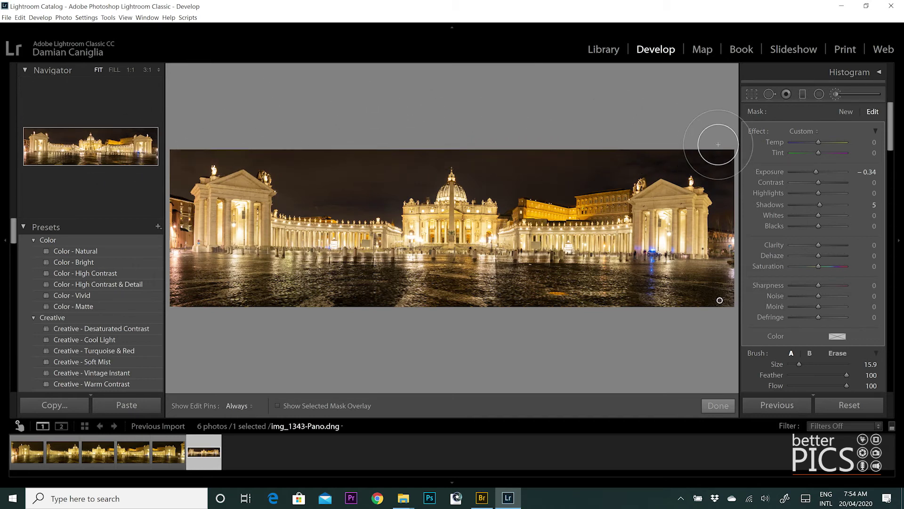
key("h")
key("h")
Paint a new darkening stroke over more of the plaza and lower Exposure to -0.31.
key("h")
mouse_move(189, 328)
left_mouse_down()
mouse_move(222, 343)
mouse_move(319, 309)
mouse_move(704, 310)
left_mouse_up()
key("h")
left_click(846, 112)
key("h")
key("h")
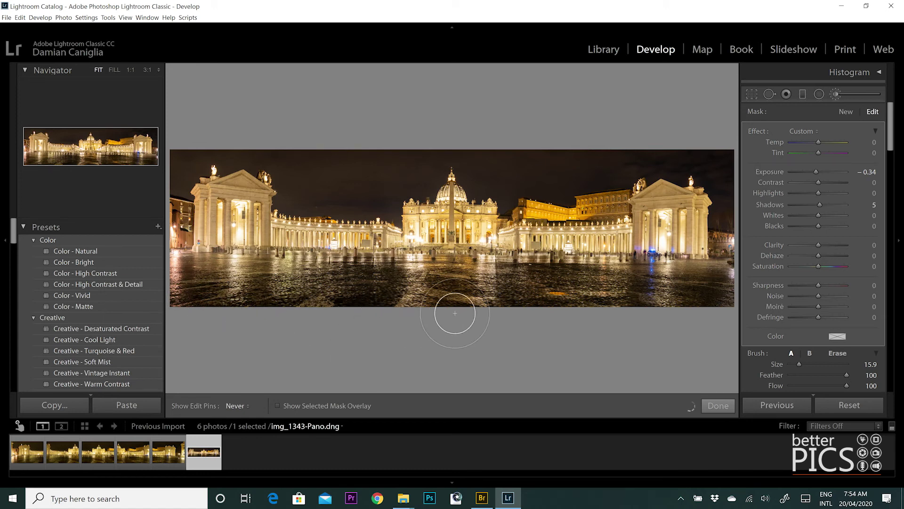
key("h")
key("h")
key("h")
mouse_move(571, 296)
left_mouse_down()
mouse_move(408, 294)
mouse_move(270, 276)
mouse_move(164, 278)
left_mouse_up()
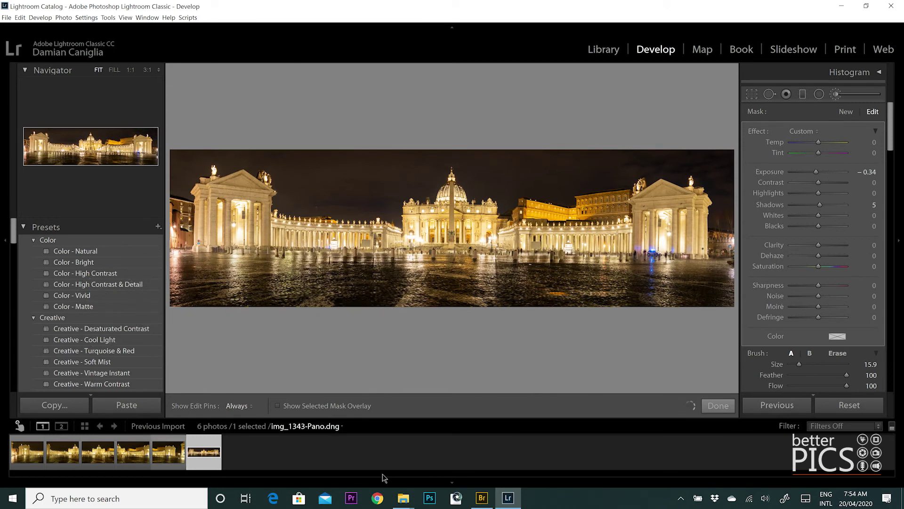
key("h")
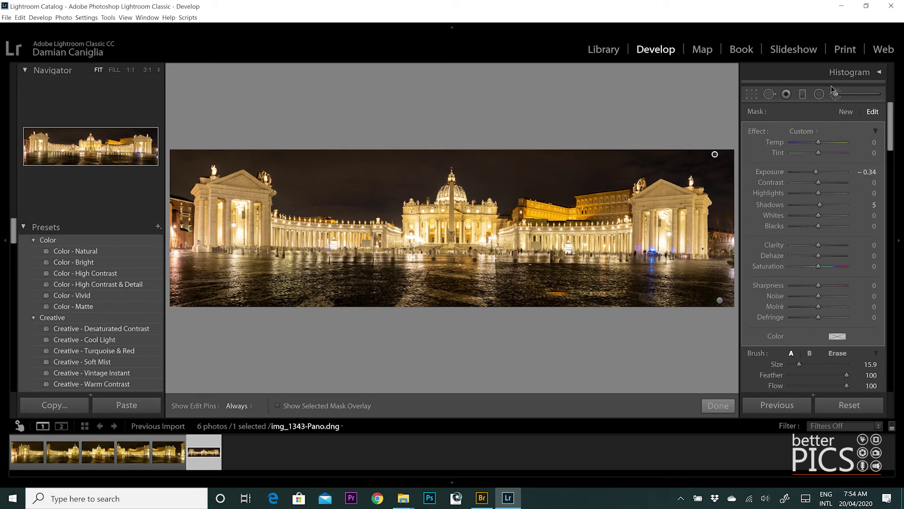
mouse_move(817, 178)
left_mouse_down()
mouse_move(809, 175)
mouse_move(817, 176)
left_mouse_up()
Close the Adjustment Brush and inspect the basilica and dome at 1:1 against the full view.
left_click(832, 95)
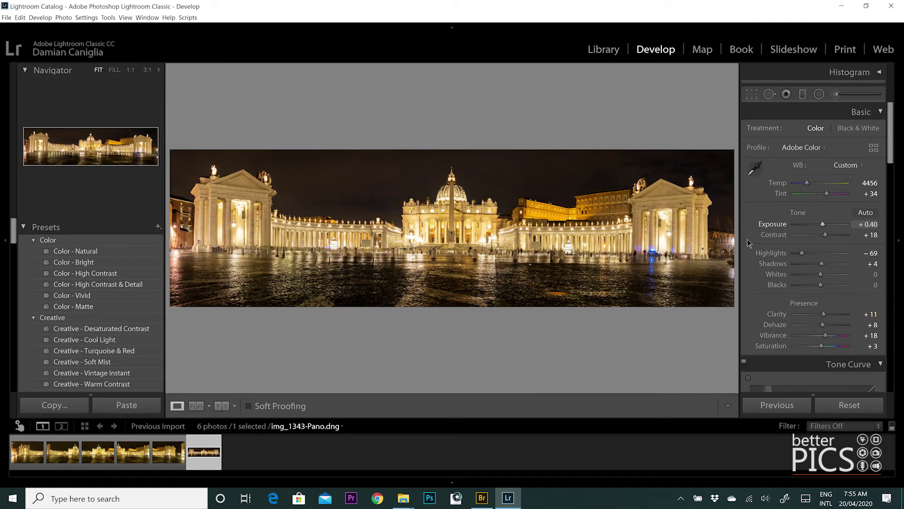
left_click(513, 240)
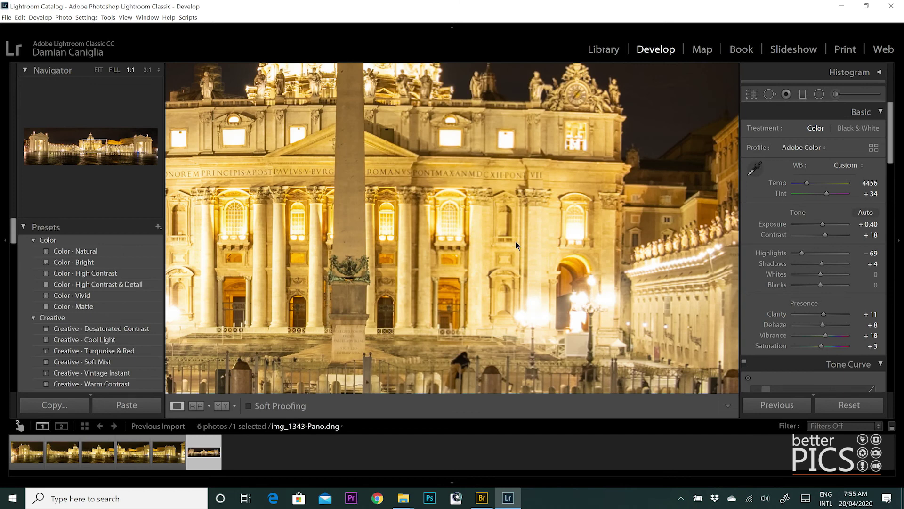
left_click(522, 244)
left_click(651, 250)
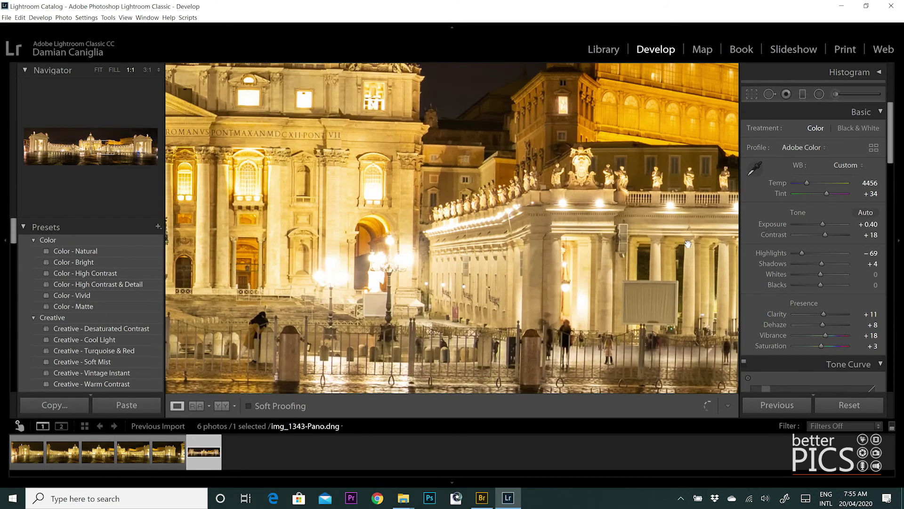
left_click(389, 156)
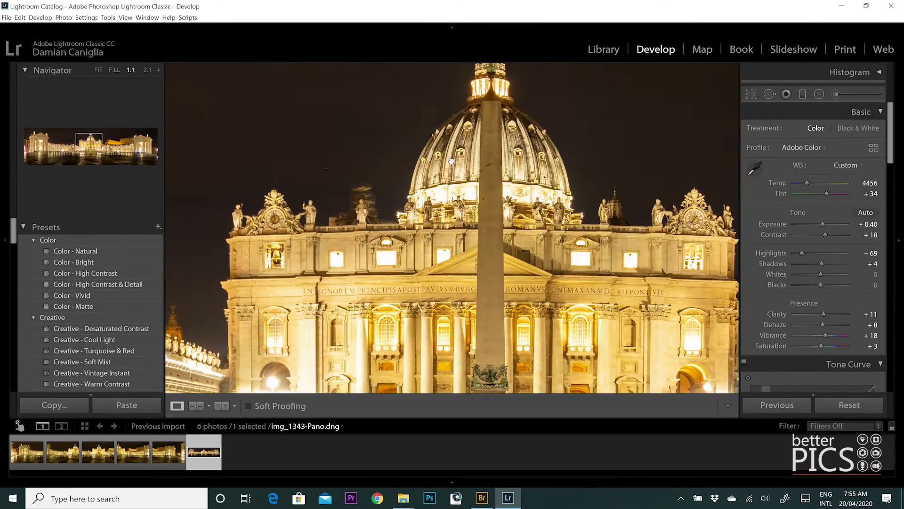
left_click(459, 227)
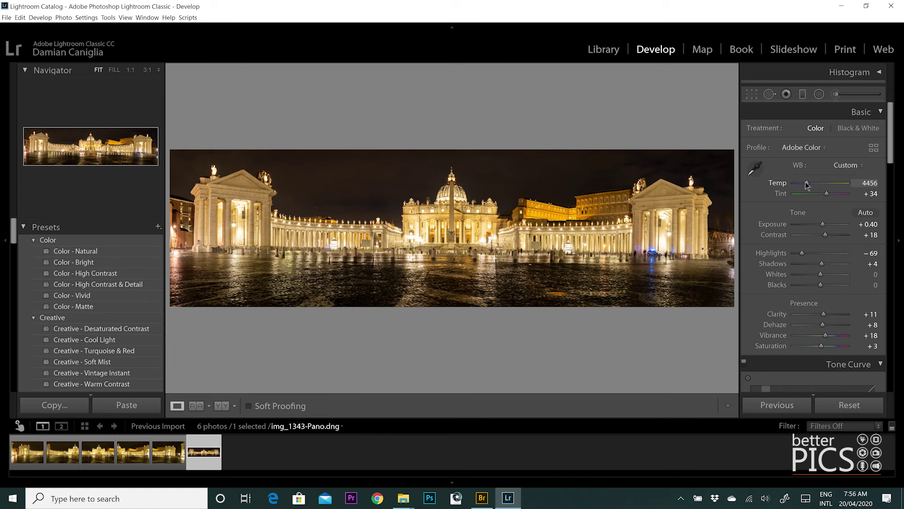
Lower Temp to 4193 and Highlights to -75, checking the dome at 1:1 and back at Fit.
left_click_drag(805, 184, 804, 184)
left_click_drag(802, 254, 800, 251)
left_click(458, 190)
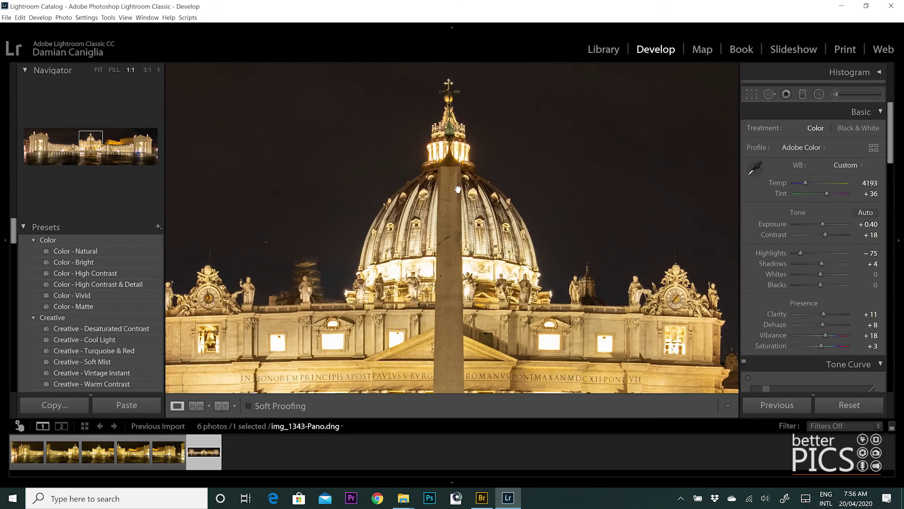
left_click(483, 226)
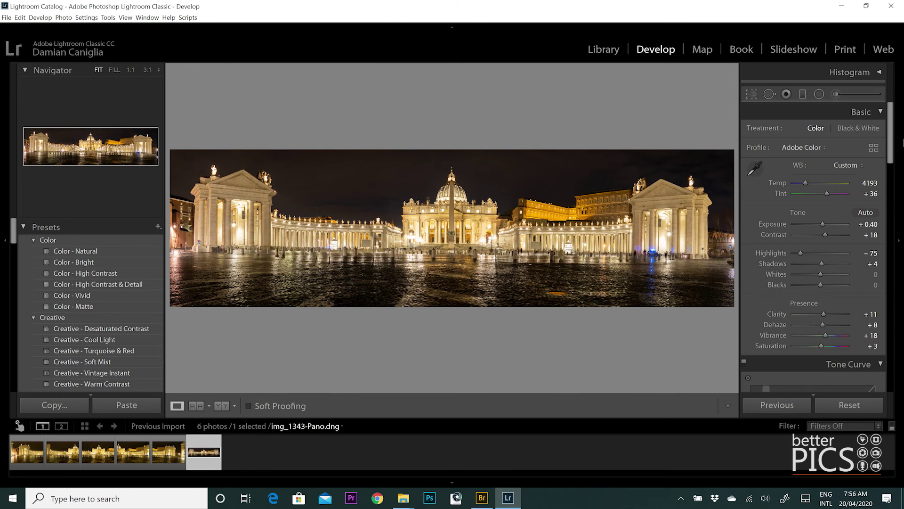
Preview Black & White, raise Exposure to +0.48, and return the panorama to Color.
left_click(862, 129)
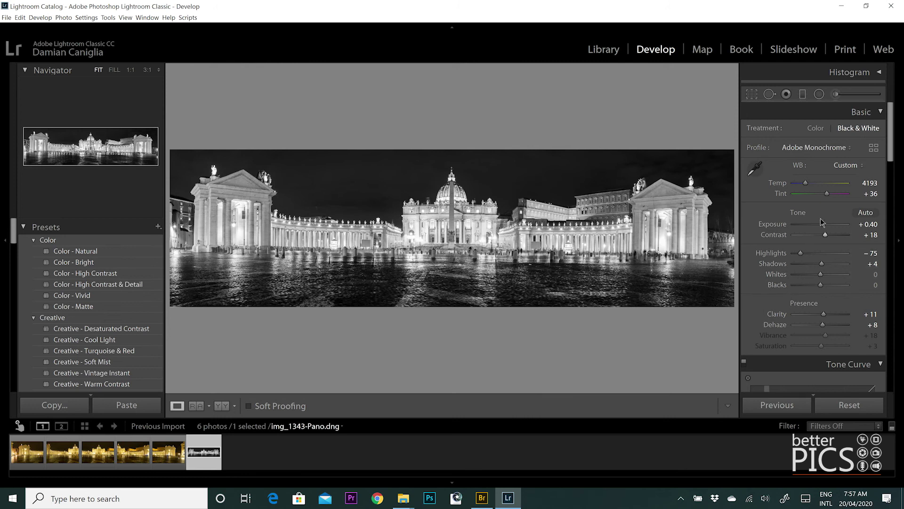
left_click_drag(822, 224, 823, 225)
left_click(811, 130)
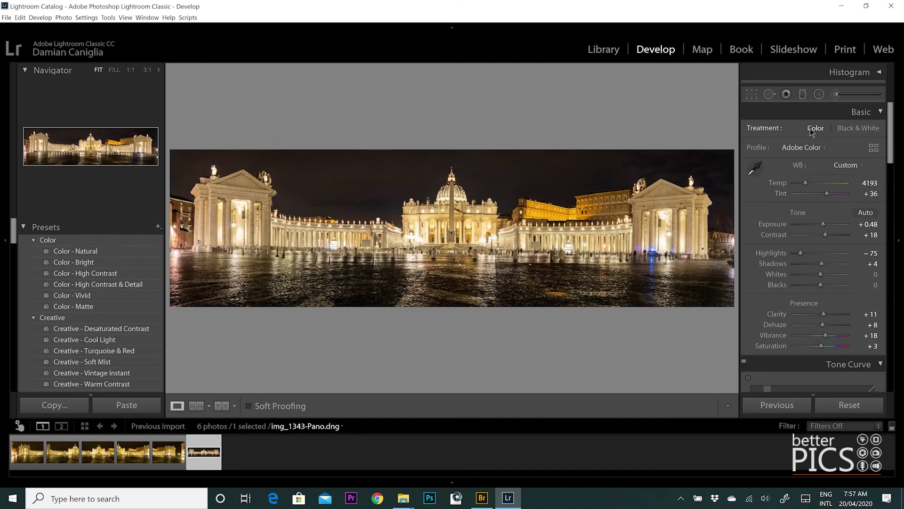